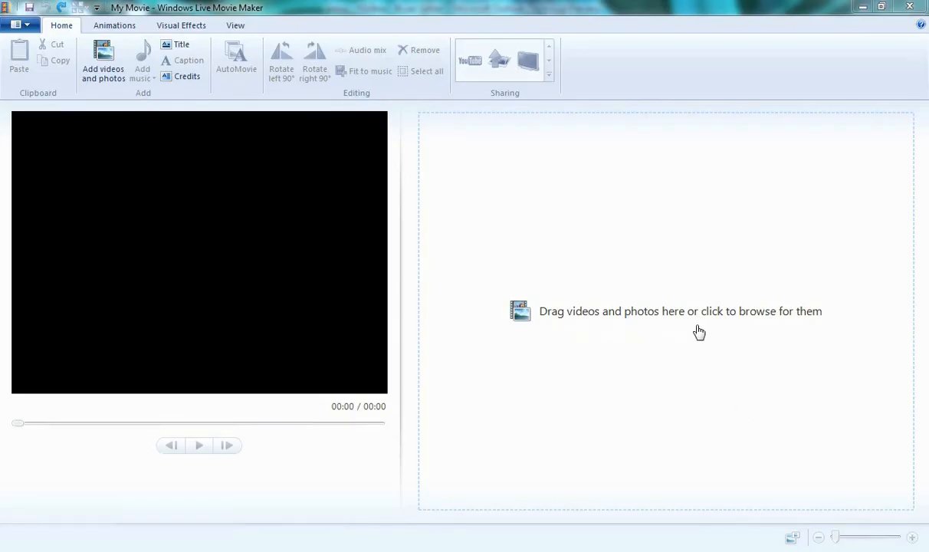
- Add all photos from the A Year in the Life Photo Selects folder to the project
{"action": "left_click", "coordinate": [635, 355]}
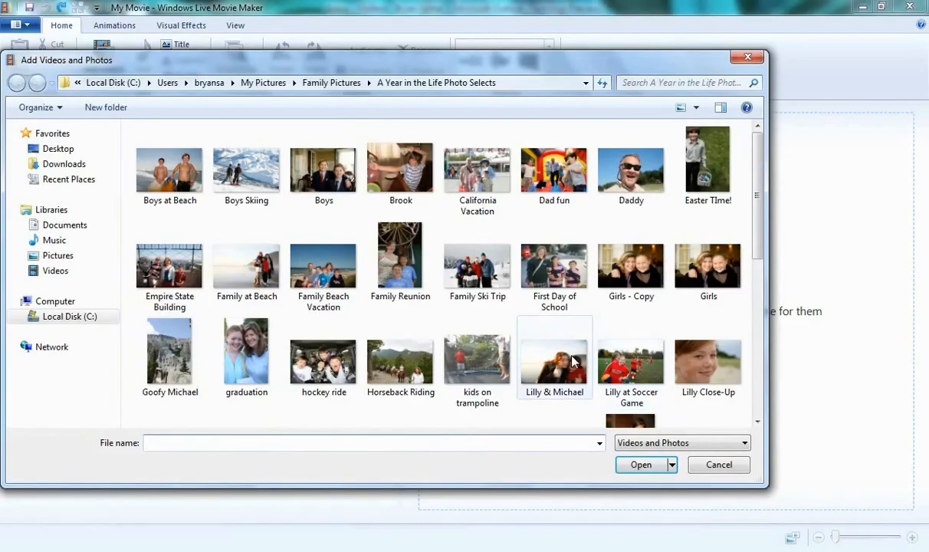
{"action": "left_click", "coordinate": [573, 361]}
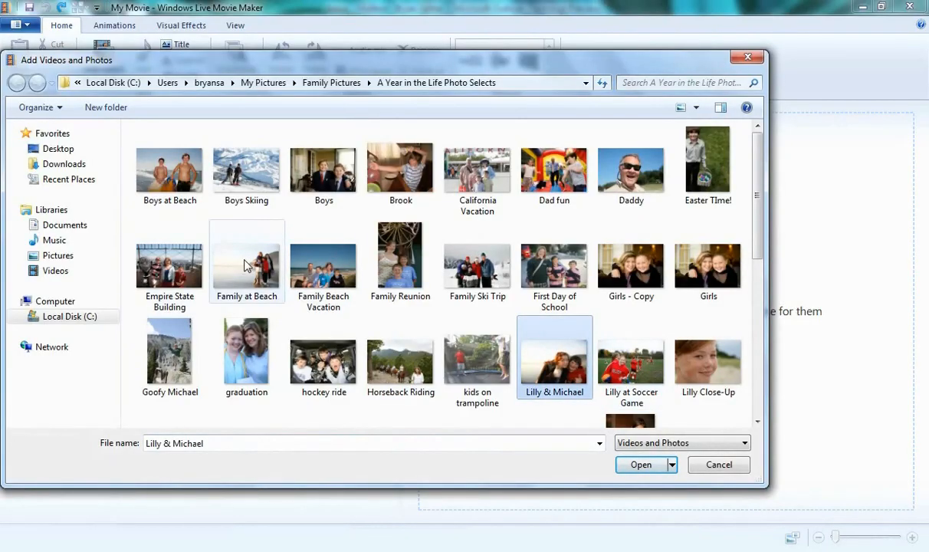
{"action": "key", "text": "ctrl+a"}
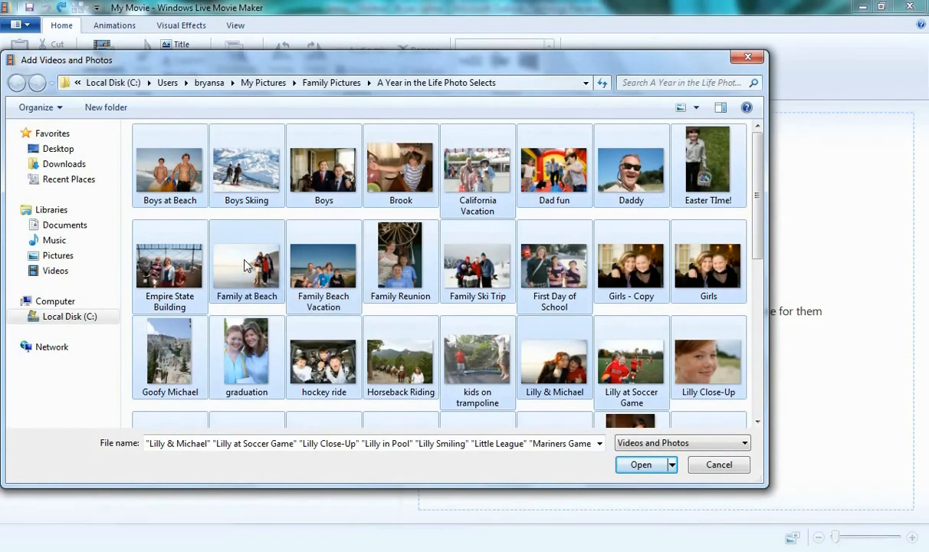
{"action": "left_click", "coordinate": [638, 465]}
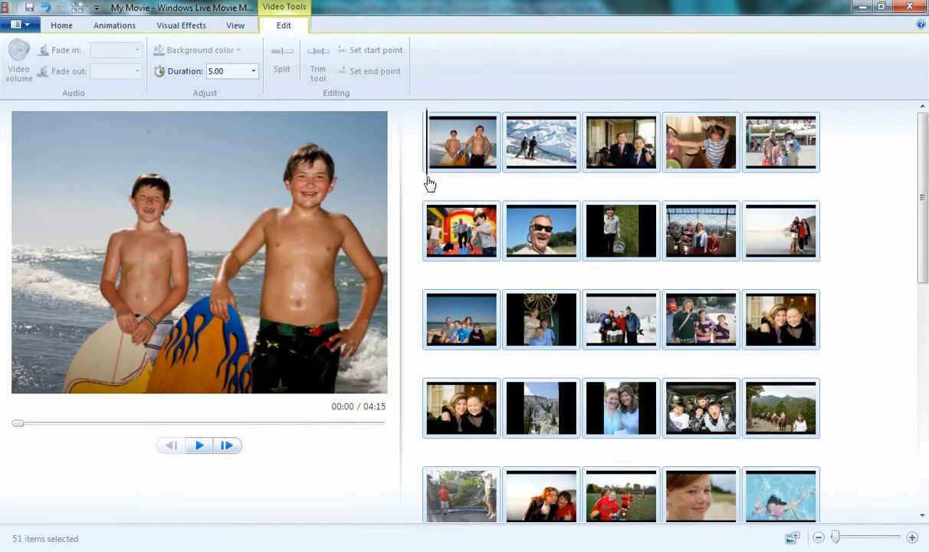
- Preview part of the movie and look through the available editing tools
{"action": "left_click_drag", "start_coordinate": [430, 183], "coordinate": [692, 184]}
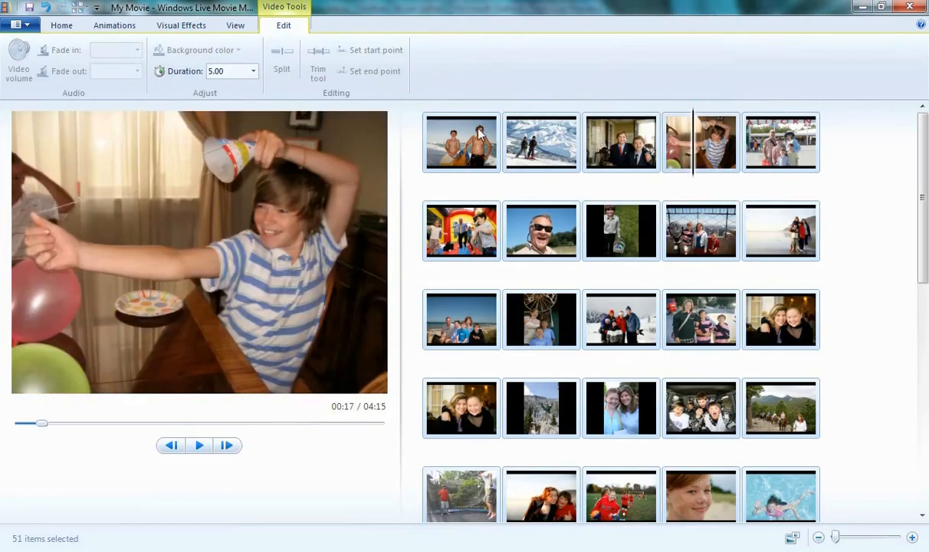
{"action": "left_click", "coordinate": [67, 27]}
{"action": "left_click", "coordinate": [114, 26]}
{"action": "left_click", "coordinate": [180, 26]}
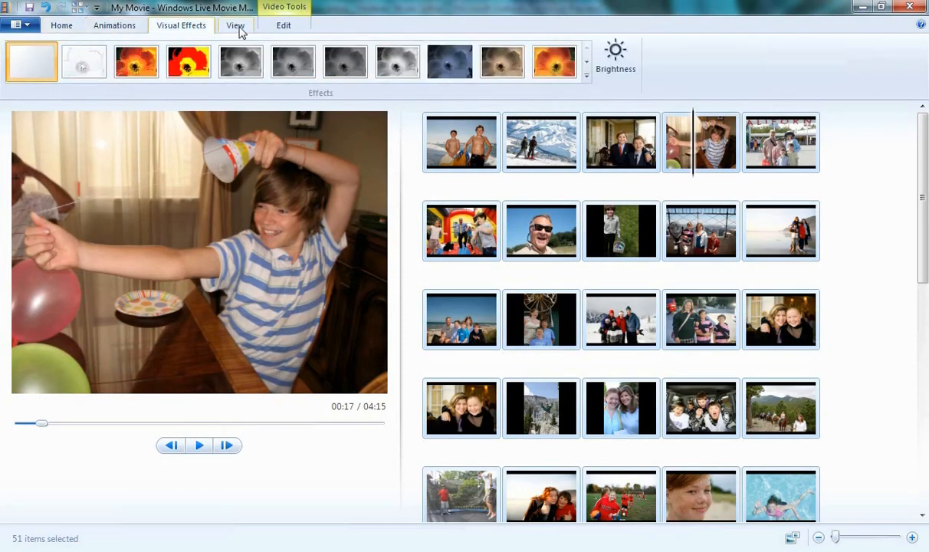
{"action": "left_click", "coordinate": [235, 26]}
{"action": "left_click", "coordinate": [282, 26]}
{"action": "left_click", "coordinate": [69, 30]}
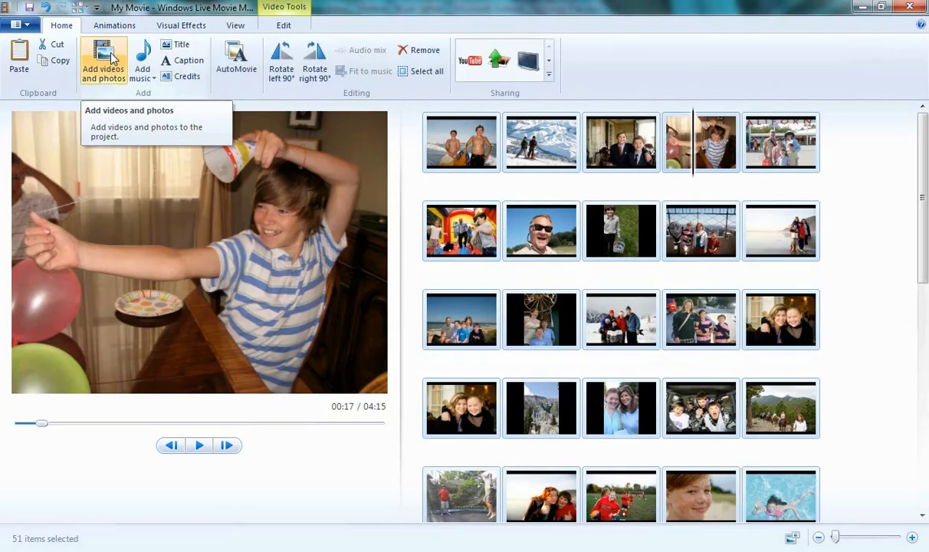
- Insert the Skate video from the A Year in the Life WMVs folder after the ski trip photo and preview it
{"action": "left_click", "coordinate": [623, 318]}
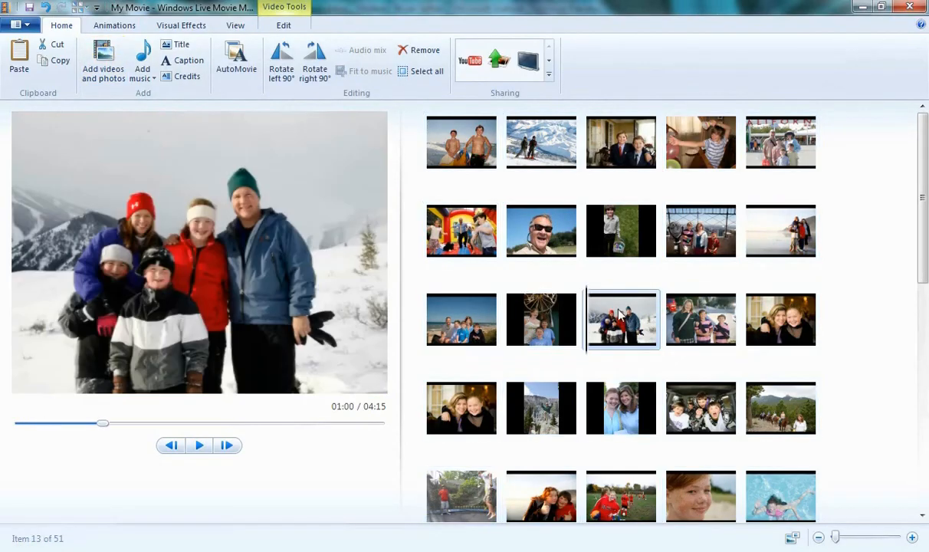
{"action": "left_click", "coordinate": [108, 61]}
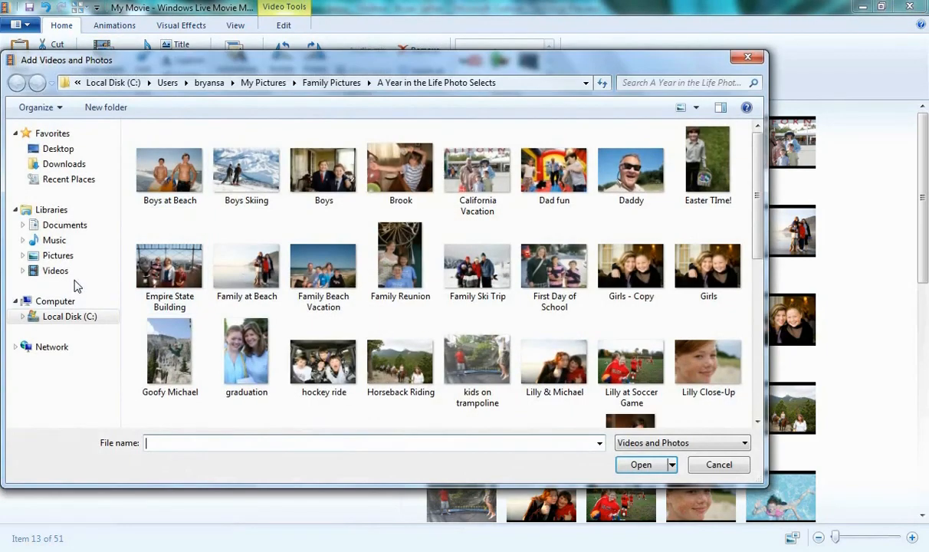
{"action": "left_click", "coordinate": [55, 271]}
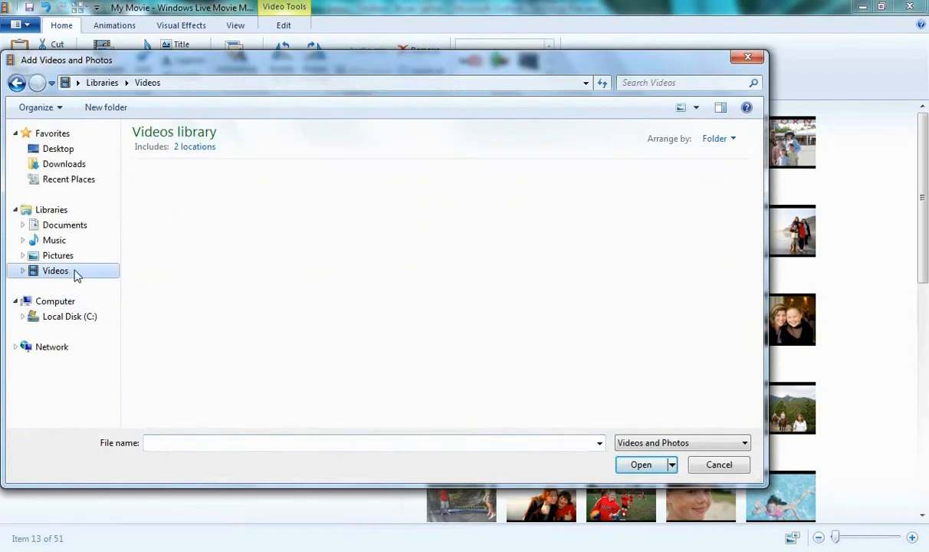
{"action": "double_click", "coordinate": [173, 201]}
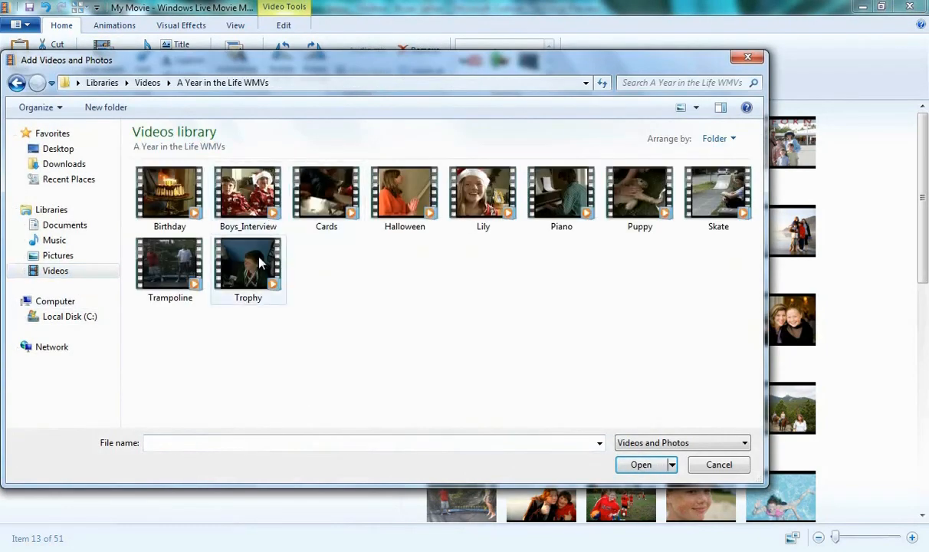
{"action": "double_click", "coordinate": [701, 192]}
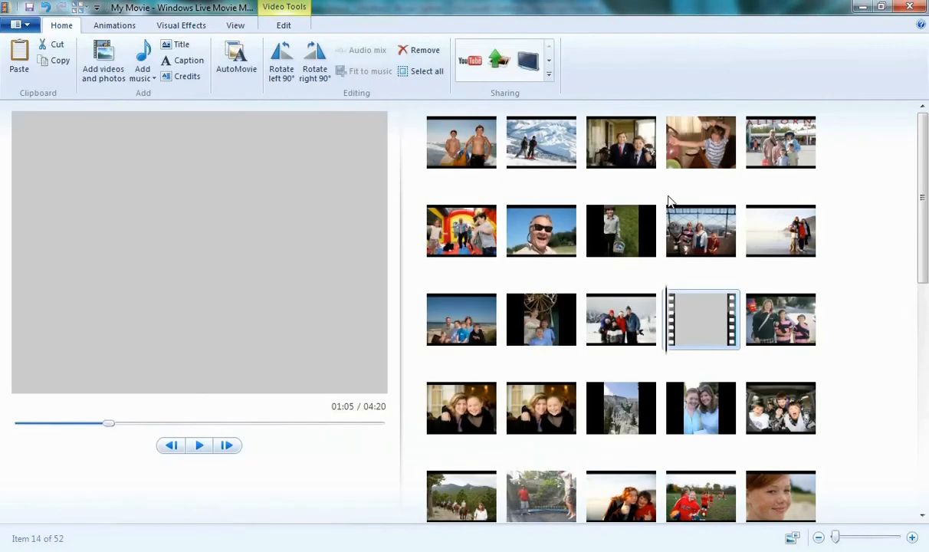
{"action": "key", "text": "space"}
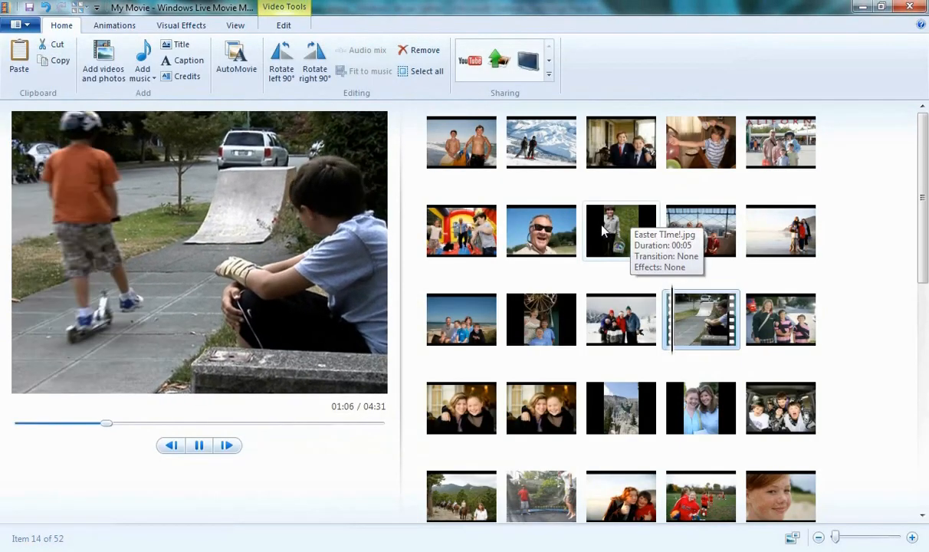
{"action": "key", "text": "space"}
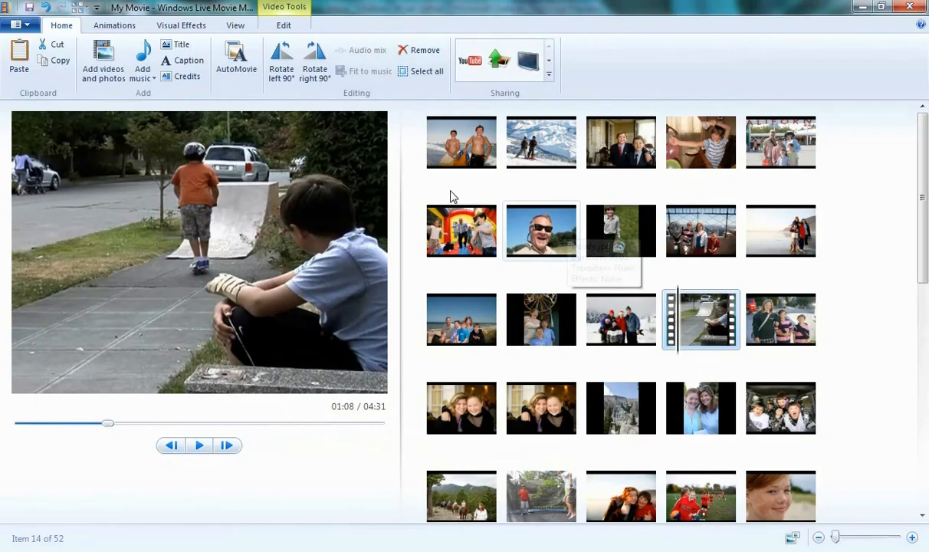
- Add the Sand Castles song as background music, then undo the addition
{"action": "left_click", "coordinate": [151, 52]}
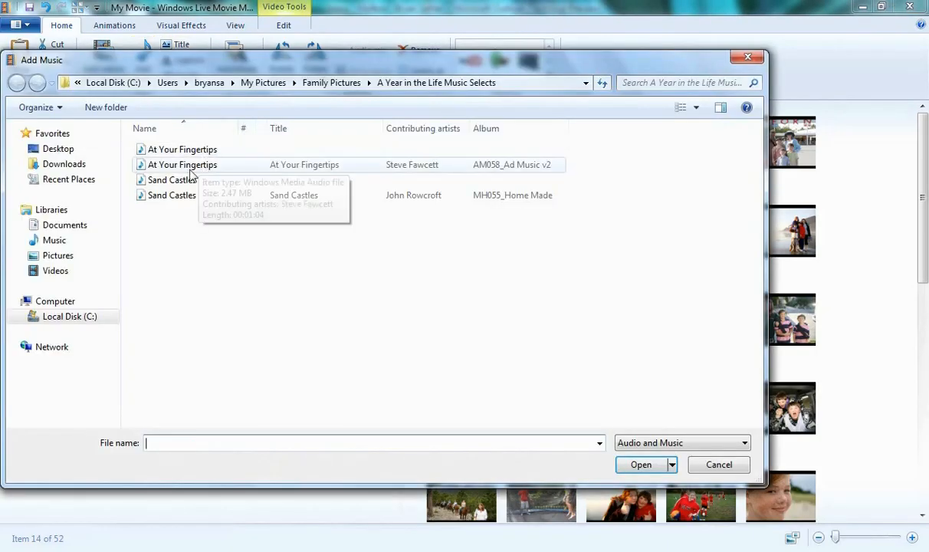
{"action": "double_click", "coordinate": [185, 179]}
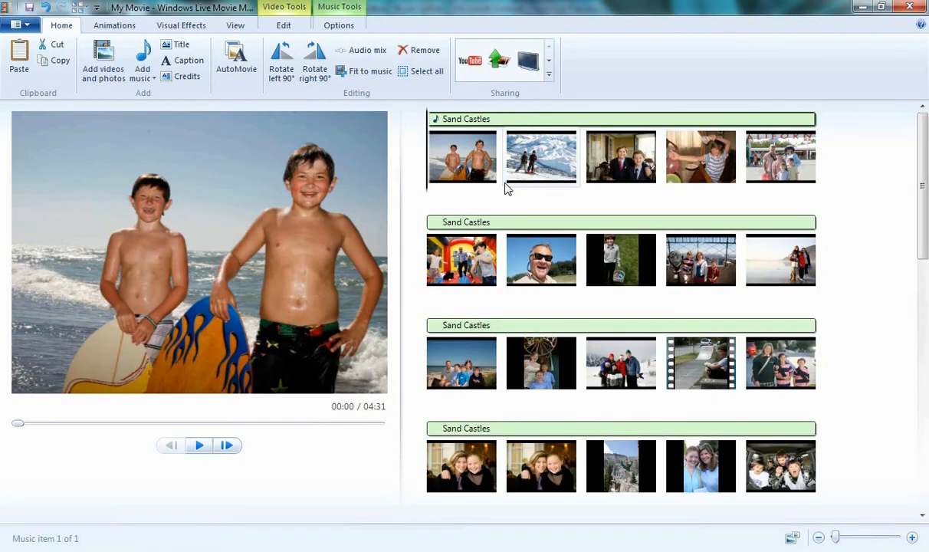
{"action": "key", "text": "ctrl+z"}
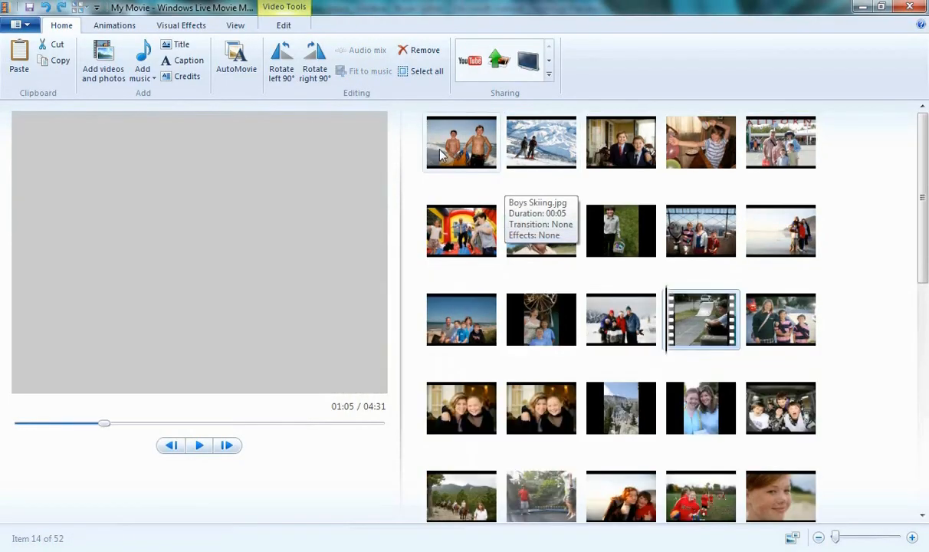
- Add Sand Castles at the current playhead and move its start to the beginning of the movie
{"action": "left_click", "coordinate": [143, 76]}
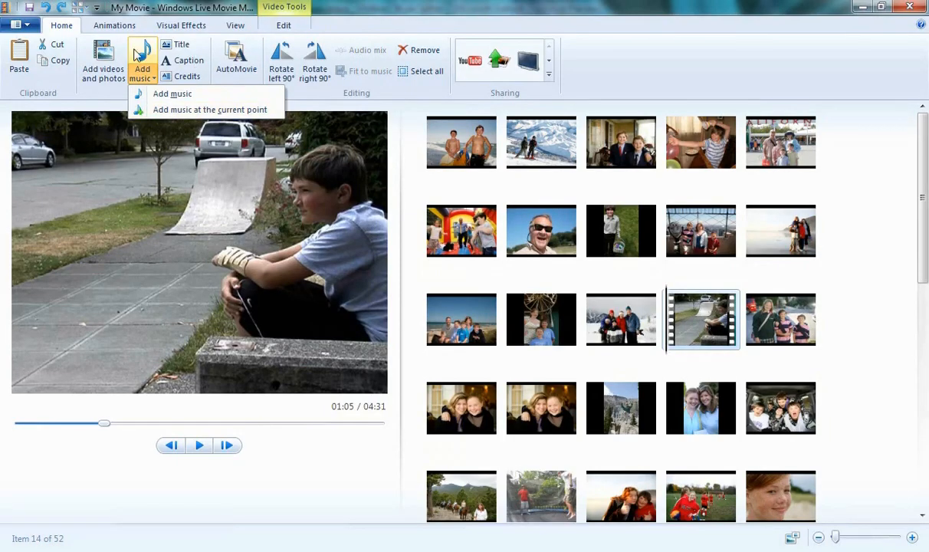
{"action": "left_click", "coordinate": [158, 109]}
{"action": "double_click", "coordinate": [150, 184]}
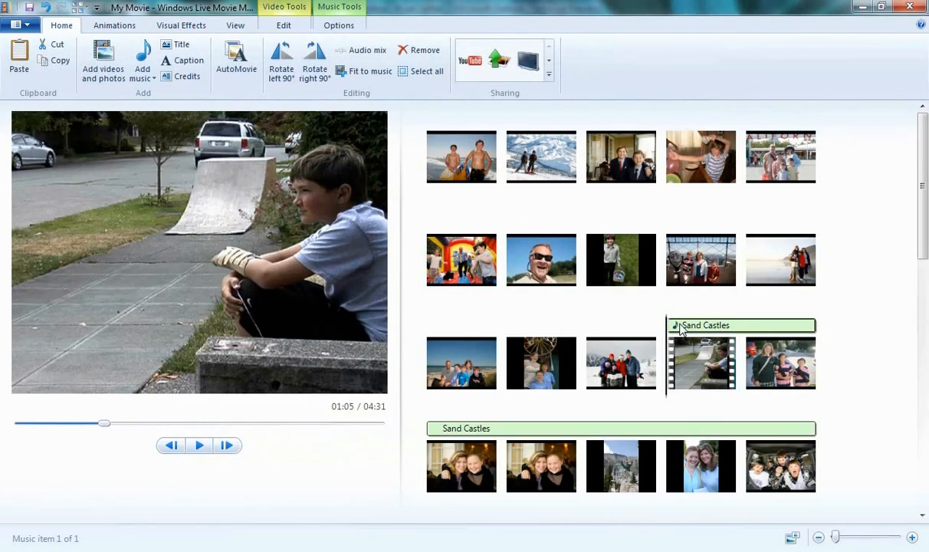
{"action": "left_click_drag", "start_coordinate": [676, 328], "coordinate": [515, 231]}
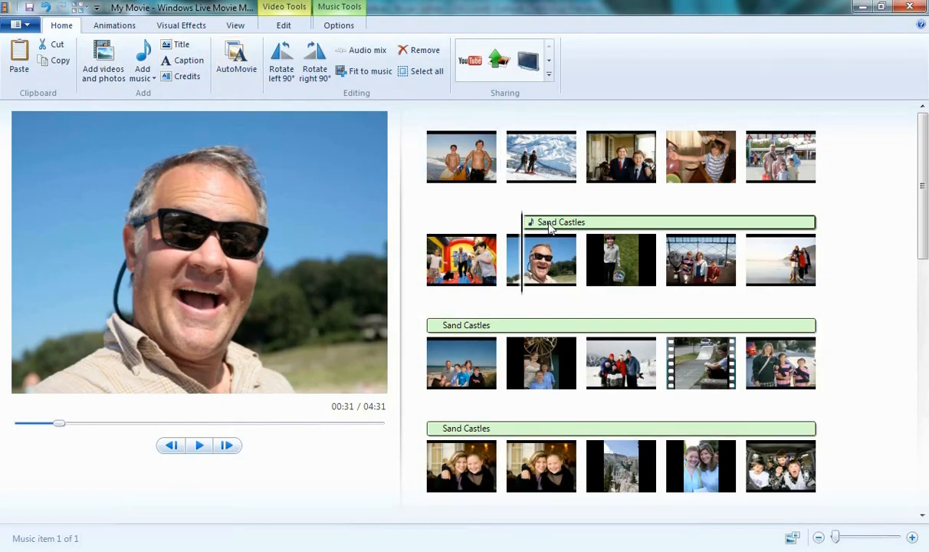
{"action": "left_click_drag", "start_coordinate": [549, 228], "coordinate": [458, 132]}
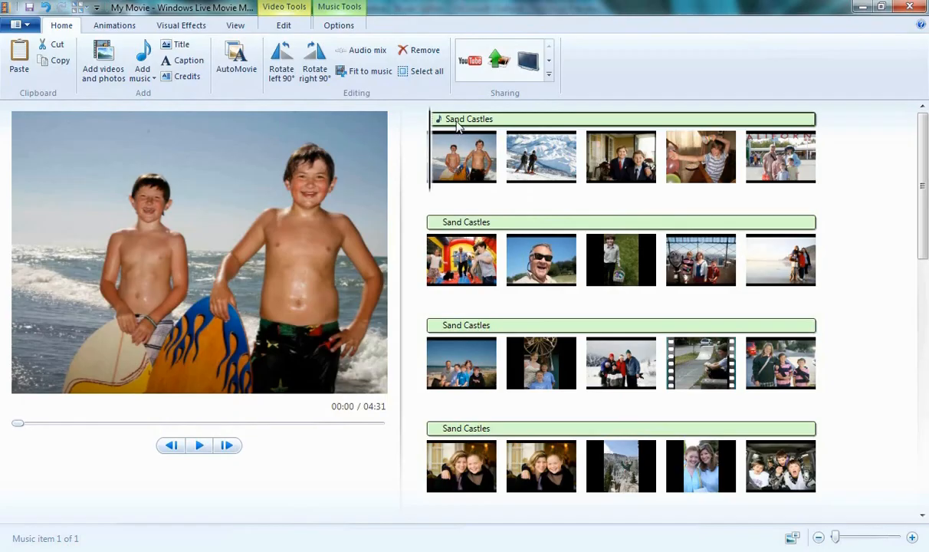
- Delete the music and create an AutoMovie using the Sand Castles song
{"action": "key", "text": "Delete"}
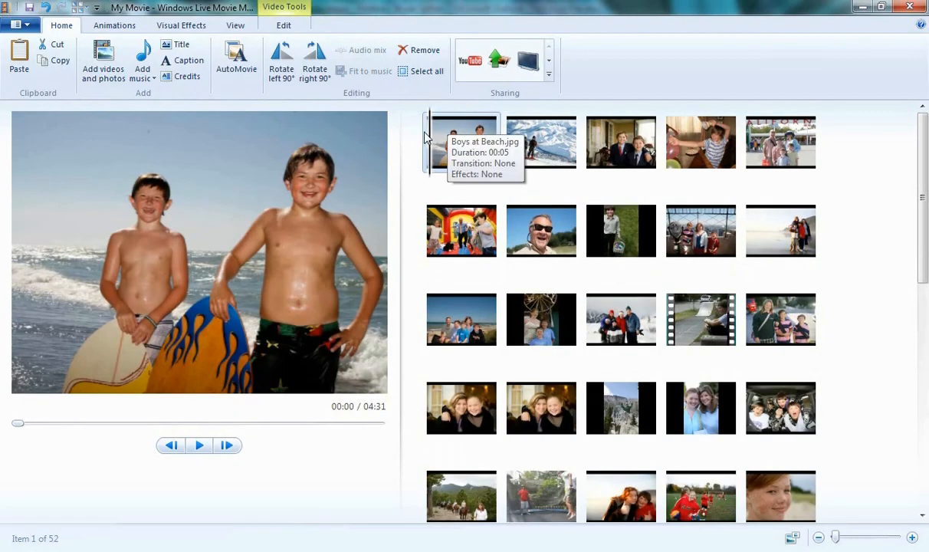
{"action": "left_click", "coordinate": [238, 66]}
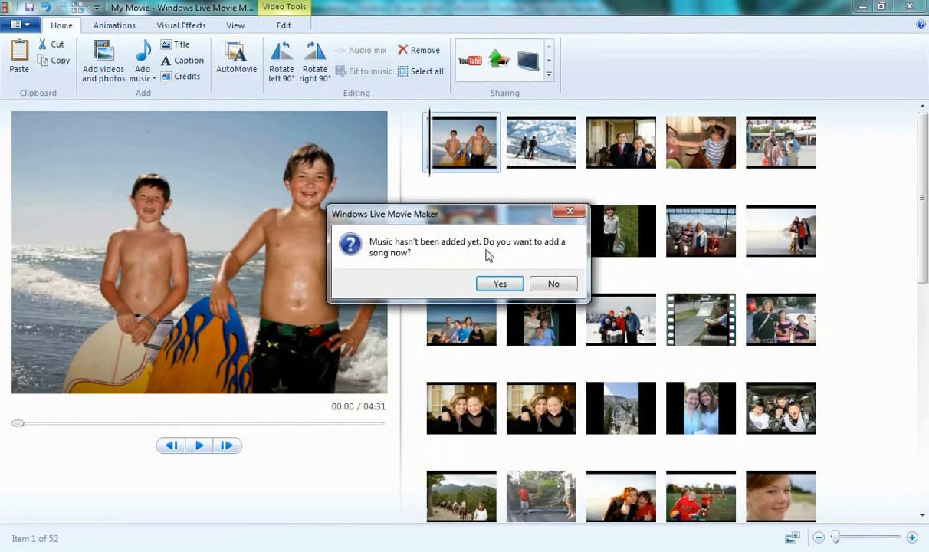
{"action": "left_click", "coordinate": [500, 284]}
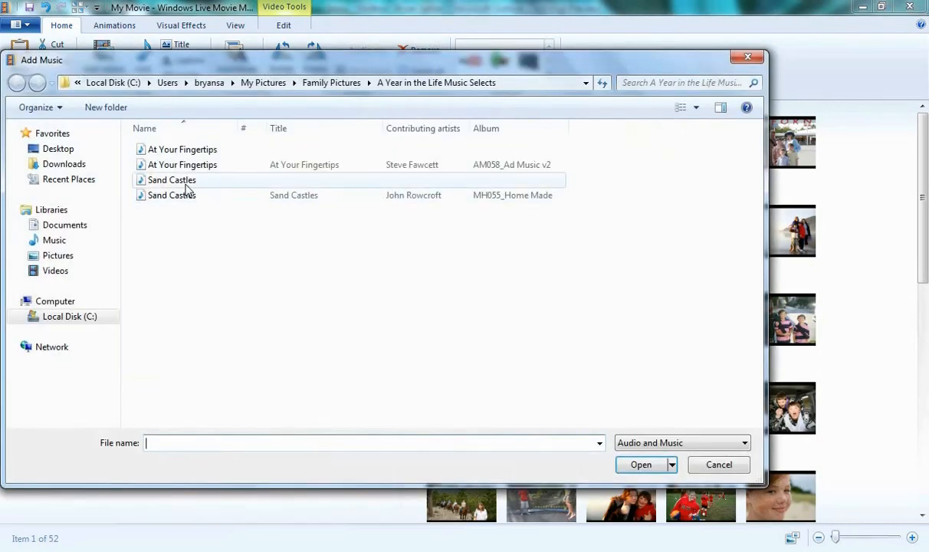
{"action": "double_click", "coordinate": [186, 181]}
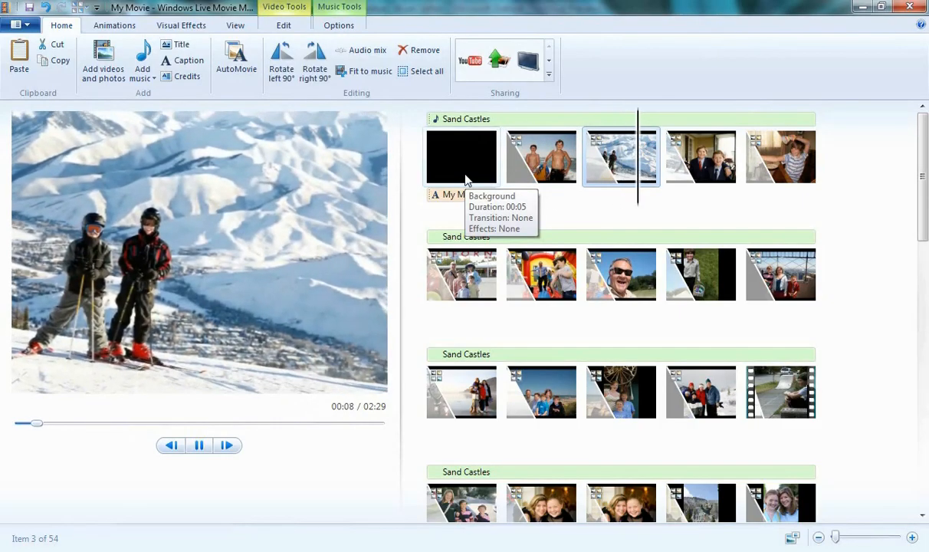
- Play the AutoMovie and shift the audio mix toward the music
{"action": "key", "text": "space"}
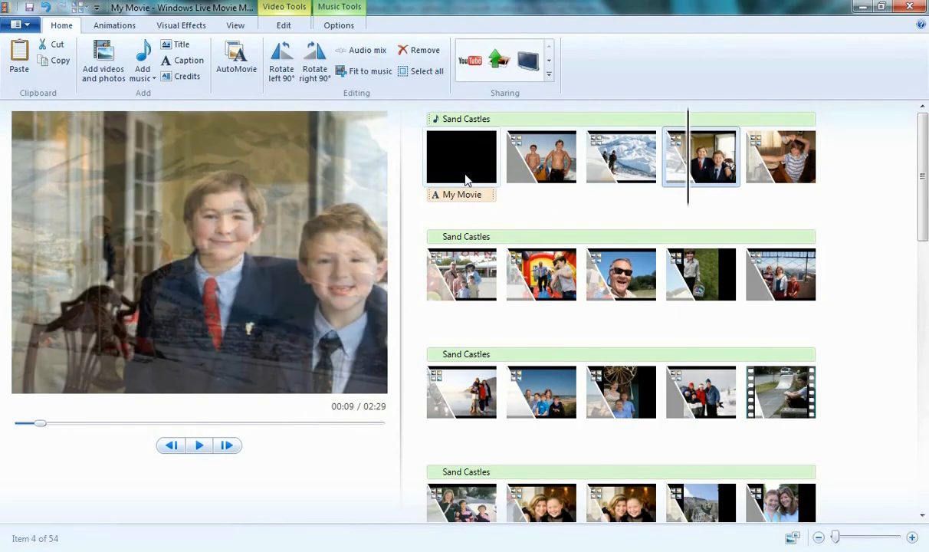
{"action": "left_click", "coordinate": [365, 49]}
{"action": "left_click_drag", "start_coordinate": [361, 79], "coordinate": [344, 79]}
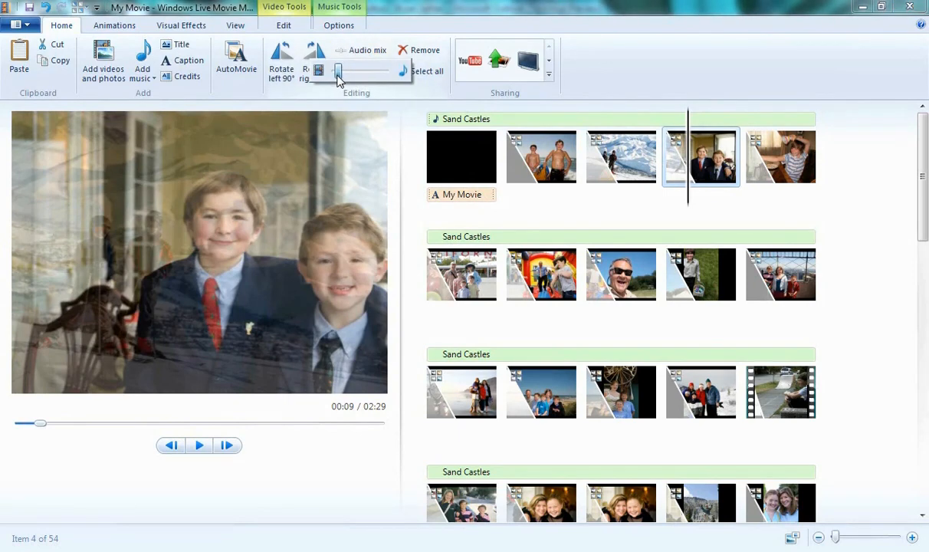
{"action": "left_click_drag", "start_coordinate": [341, 81], "coordinate": [380, 82]}
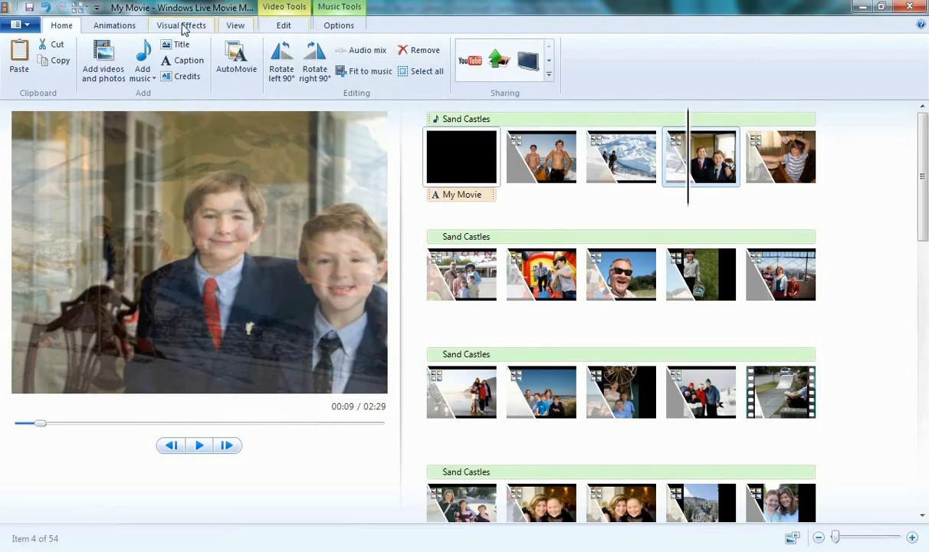
- Browse the available transitions, pan-and-zoom and visual effect options
{"action": "left_click", "coordinate": [130, 26]}
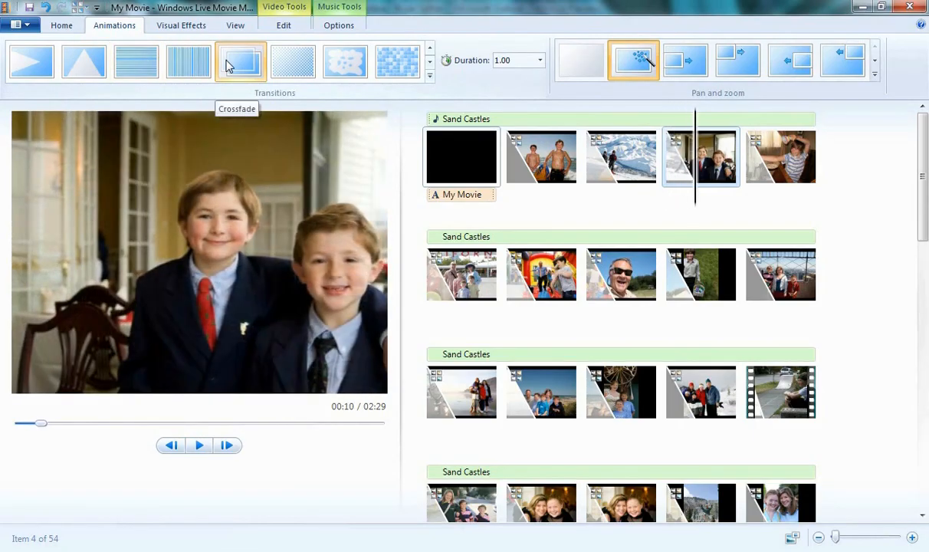
{"action": "left_click", "coordinate": [181, 29]}
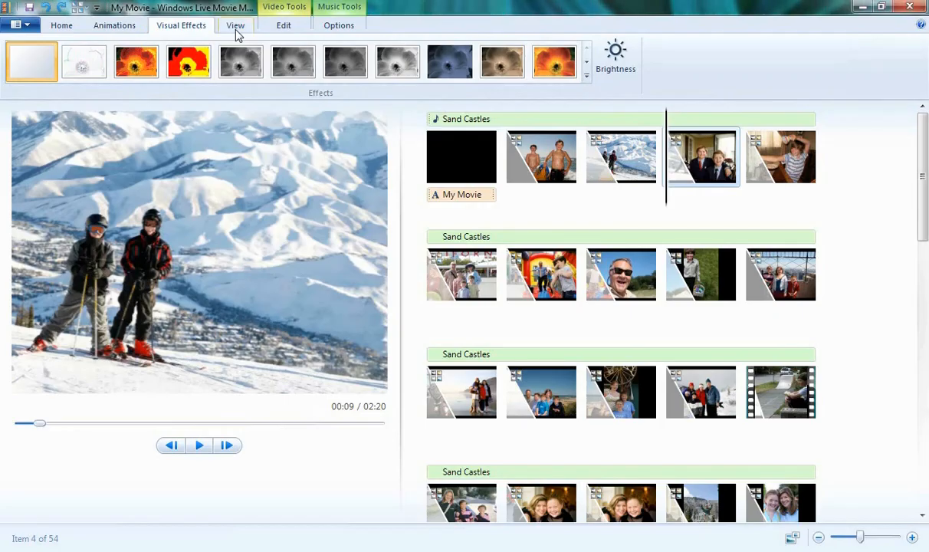
{"action": "left_click", "coordinate": [235, 31]}
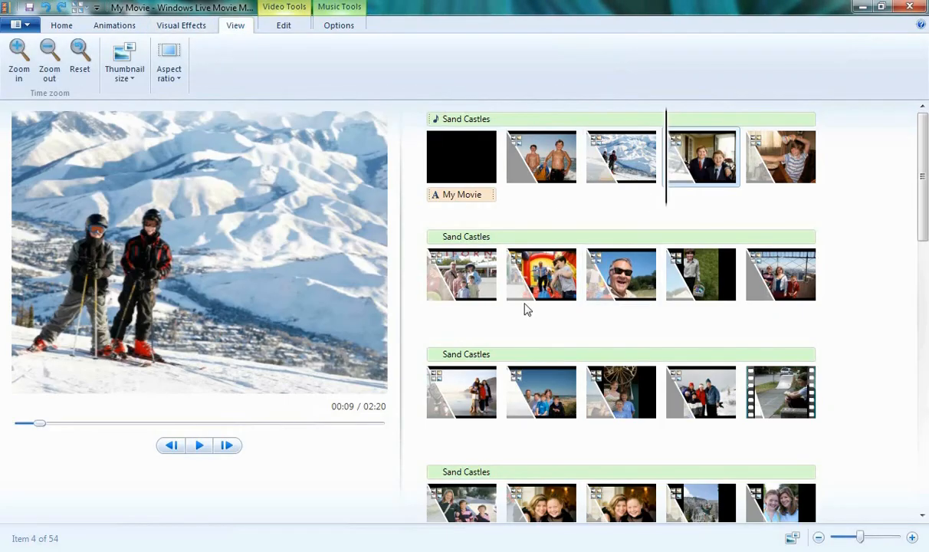
- Try extra small, extra large and small storyboard thumbnail sizes, ending with small icons
{"action": "left_click", "coordinate": [130, 52]}
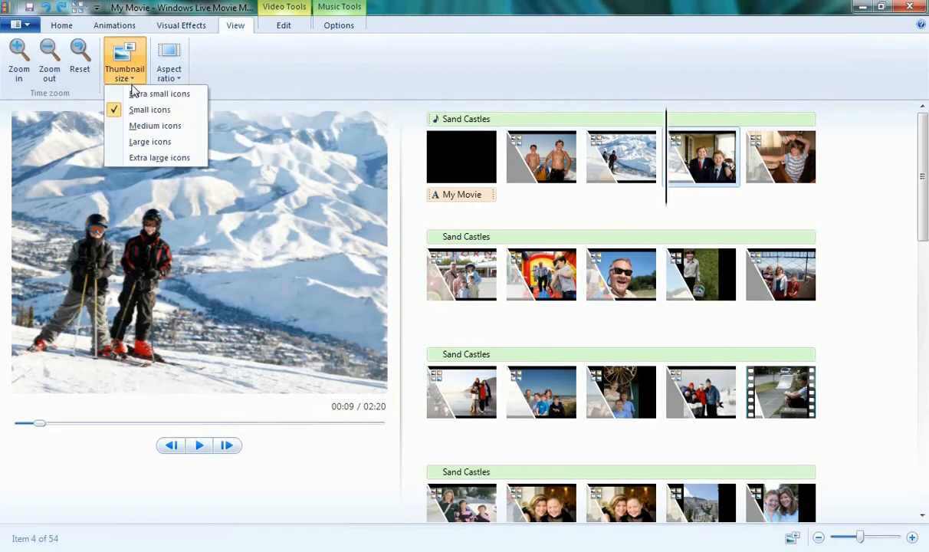
{"action": "left_click", "coordinate": [134, 95]}
{"action": "left_click", "coordinate": [132, 75]}
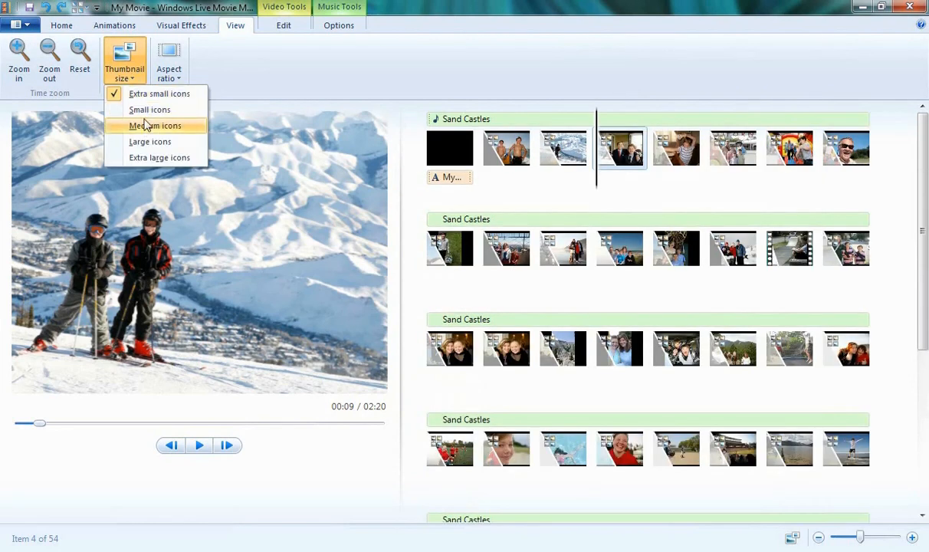
{"action": "left_click", "coordinate": [145, 125]}
{"action": "left_click", "coordinate": [154, 157]}
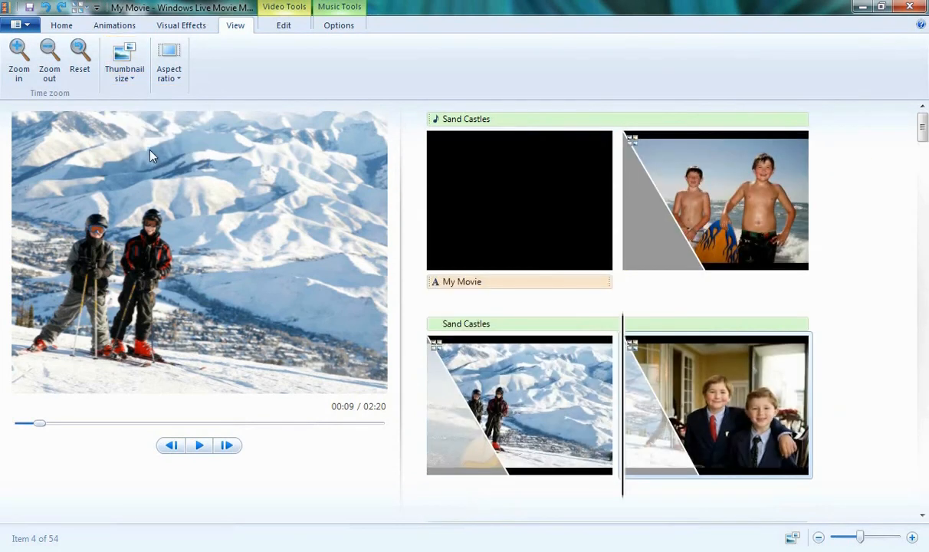
{"action": "left_click", "coordinate": [124, 70]}
{"action": "left_click", "coordinate": [141, 111]}
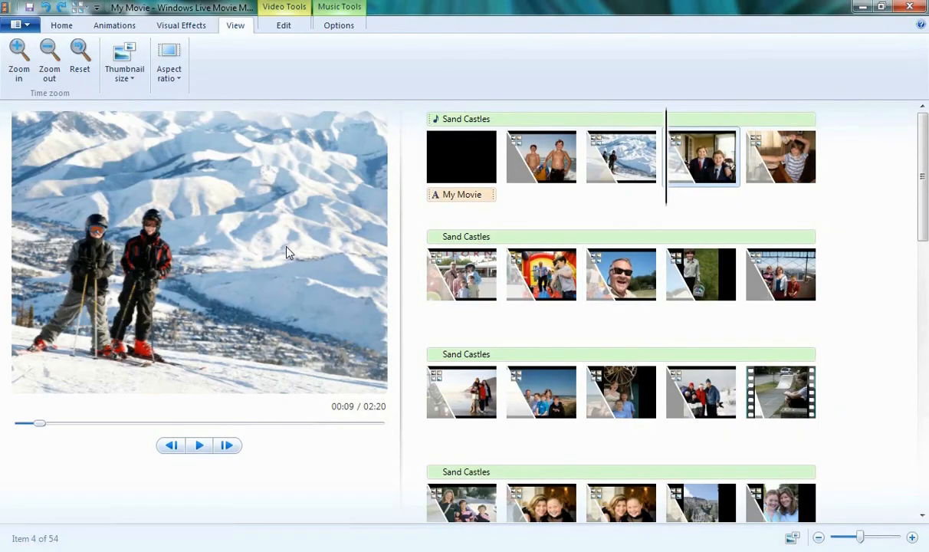
- Preview the project in widescreen 16:9 aspect ratio, then switch it back to standard 4:3
{"action": "left_click", "coordinate": [175, 72]}
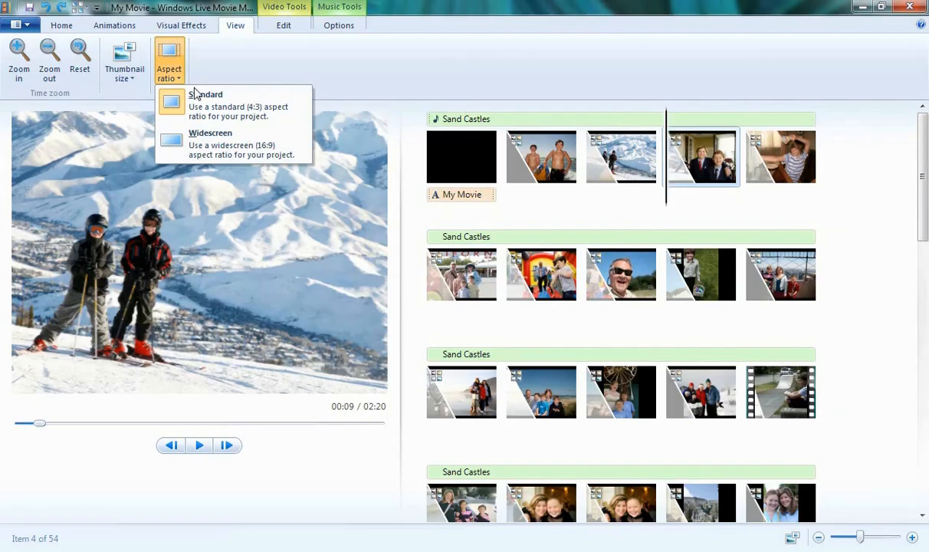
{"action": "left_click", "coordinate": [209, 148]}
{"action": "left_click", "coordinate": [173, 76]}
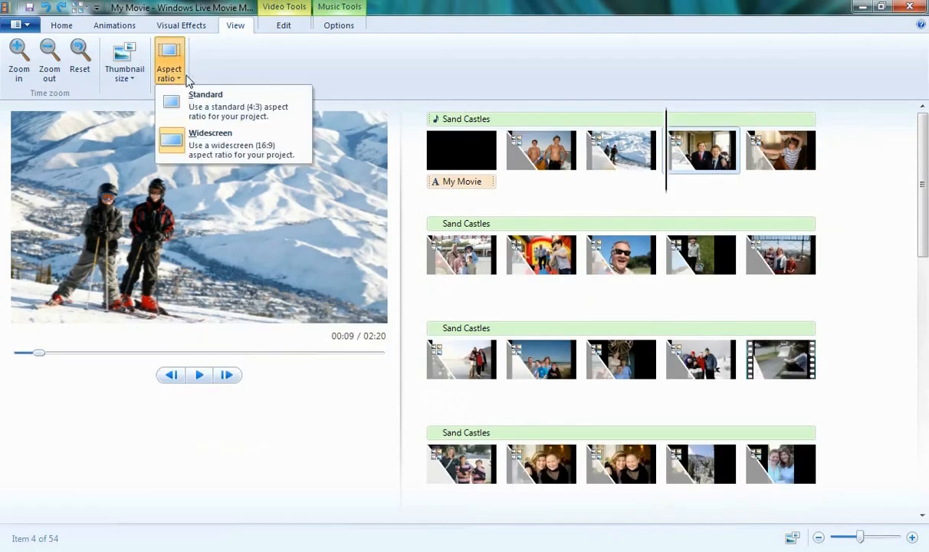
{"action": "left_click", "coordinate": [217, 114]}
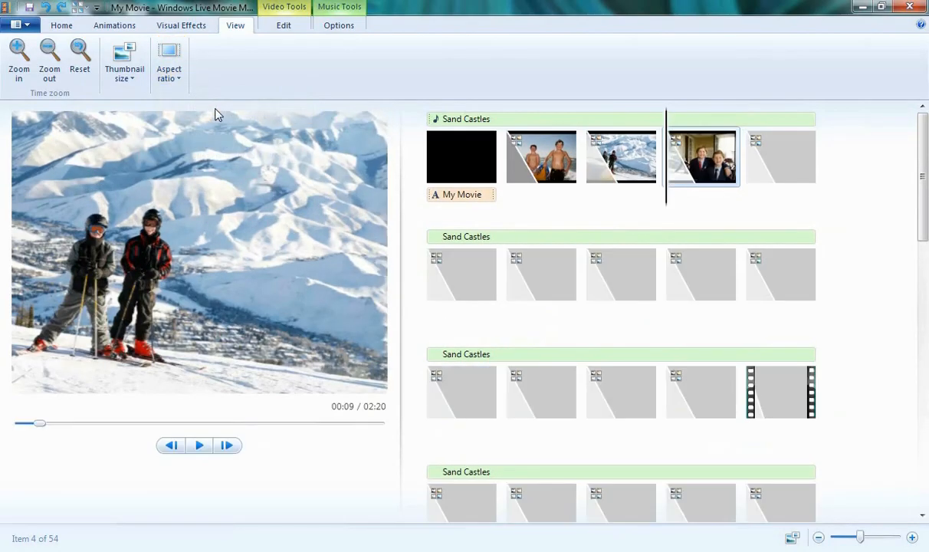
- Select the skateboarding video clip at the end of the third row and play a short preview of it
{"action": "left_click", "coordinate": [296, 25]}
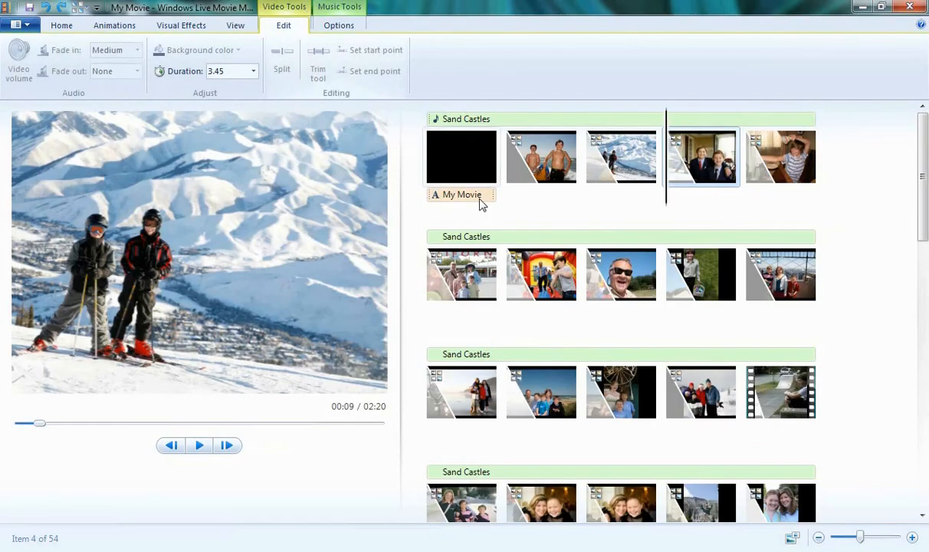
{"action": "left_click", "coordinate": [742, 403]}
{"action": "key", "text": "space"}
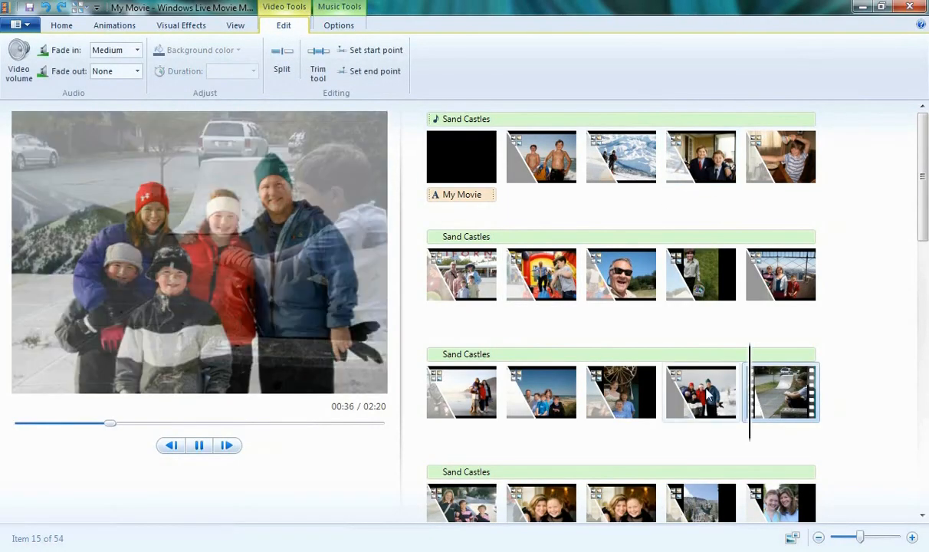
{"action": "key", "text": "space"}
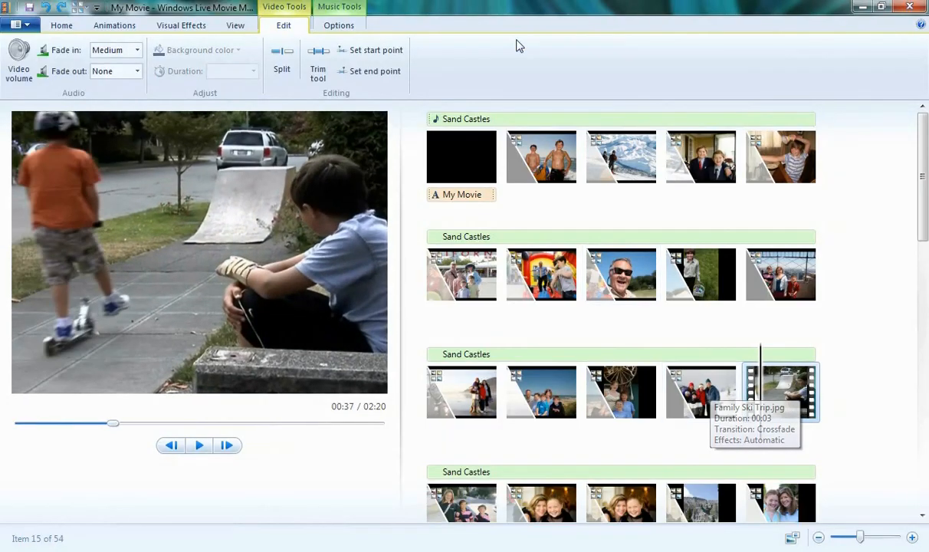
- Trim the skateboarding video clip, setting its end point to 12.56s
{"action": "left_click", "coordinate": [315, 64]}
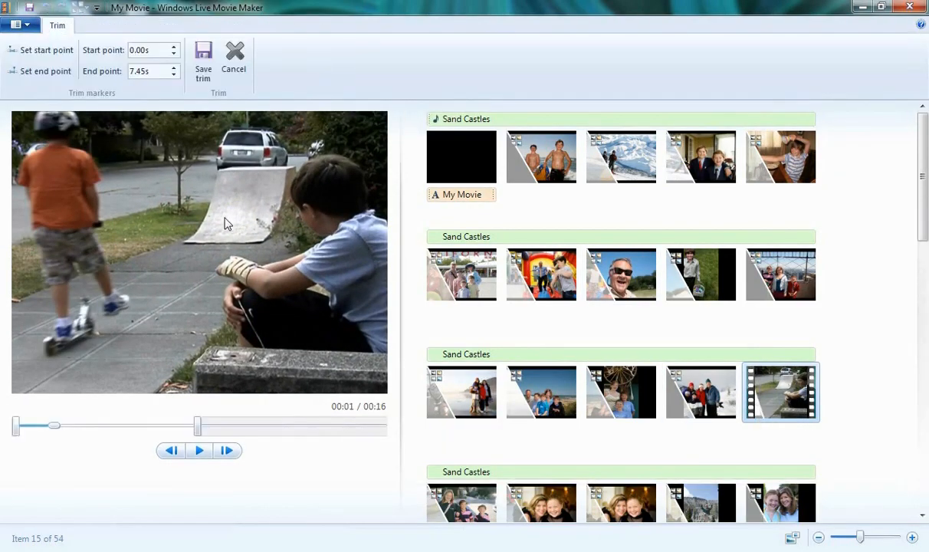
{"action": "mouse_move", "coordinate": [22, 431]}
{"action": "left_mouse_down"}
{"action": "mouse_move", "coordinate": [126, 430]}
{"action": "mouse_move", "coordinate": [15, 429]}
{"action": "left_mouse_up"}
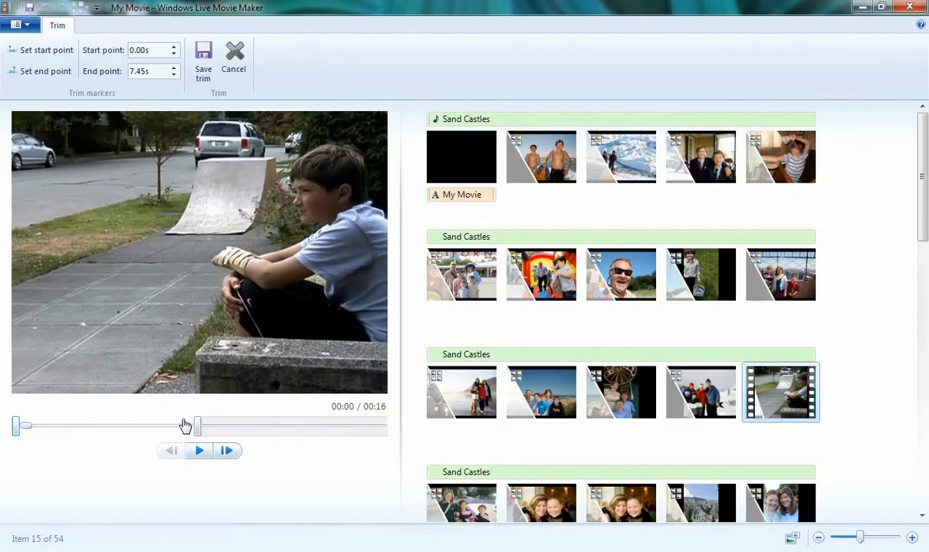
{"action": "left_click_drag", "start_coordinate": [196, 426], "coordinate": [314, 431]}
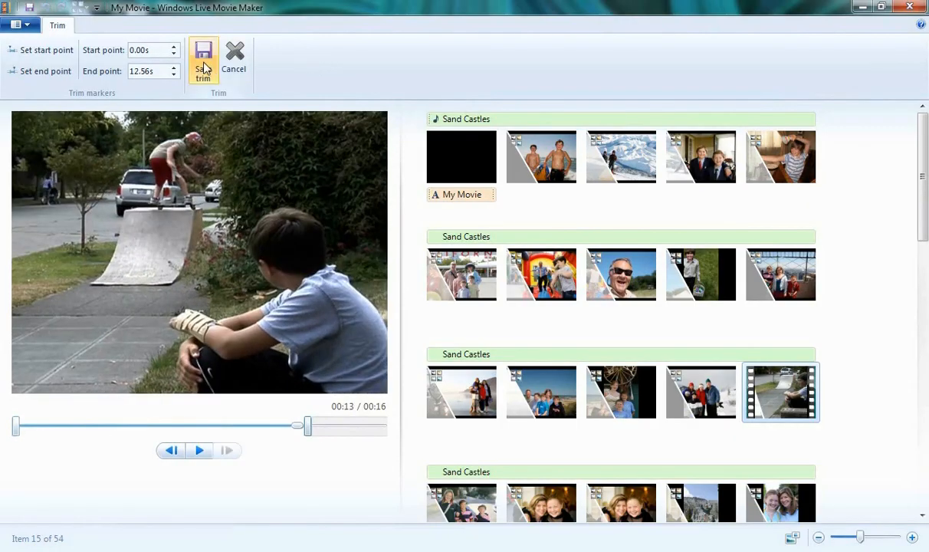
{"action": "left_click", "coordinate": [203, 65]}
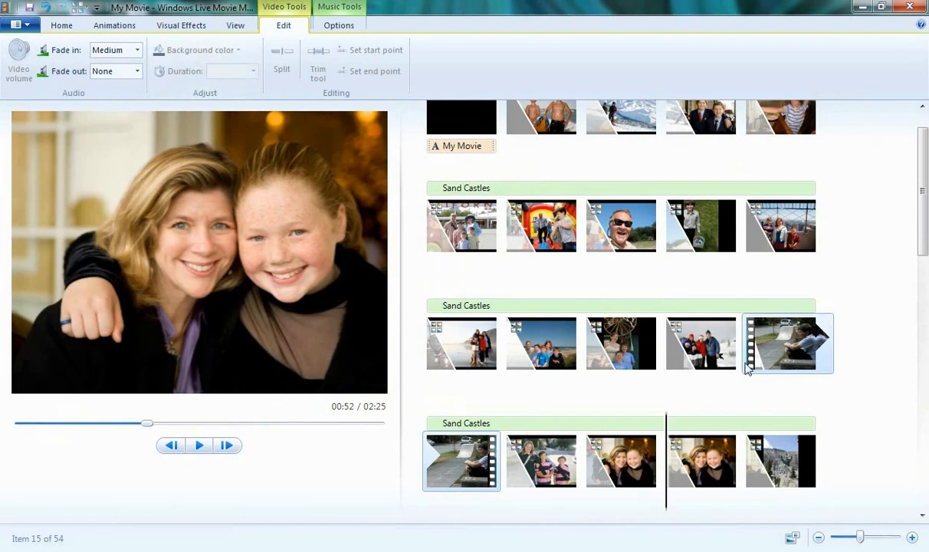
- Trim the skateboarding clip again, moving its start point to 8.33s
{"action": "left_click", "coordinate": [778, 341]}
{"action": "key", "text": "space"}
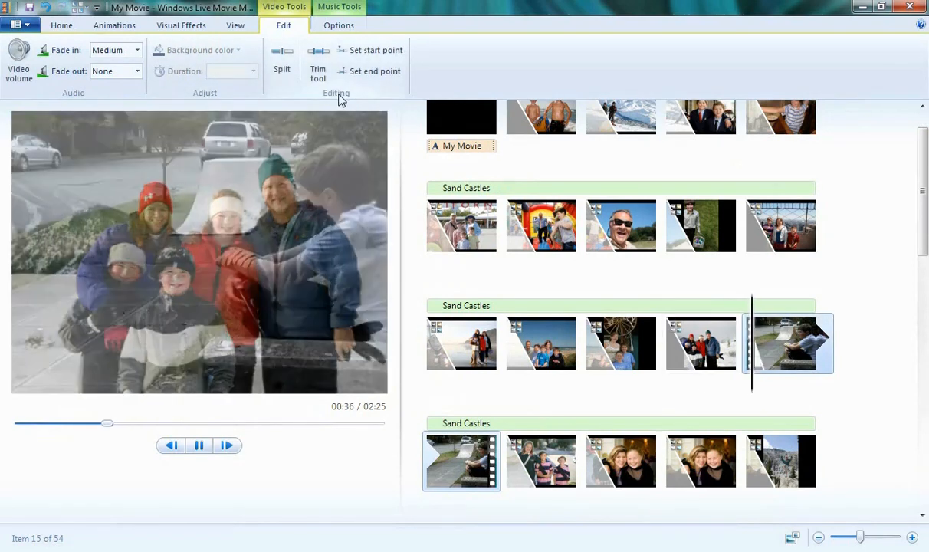
{"action": "key", "text": "space"}
{"action": "left_click", "coordinate": [319, 71]}
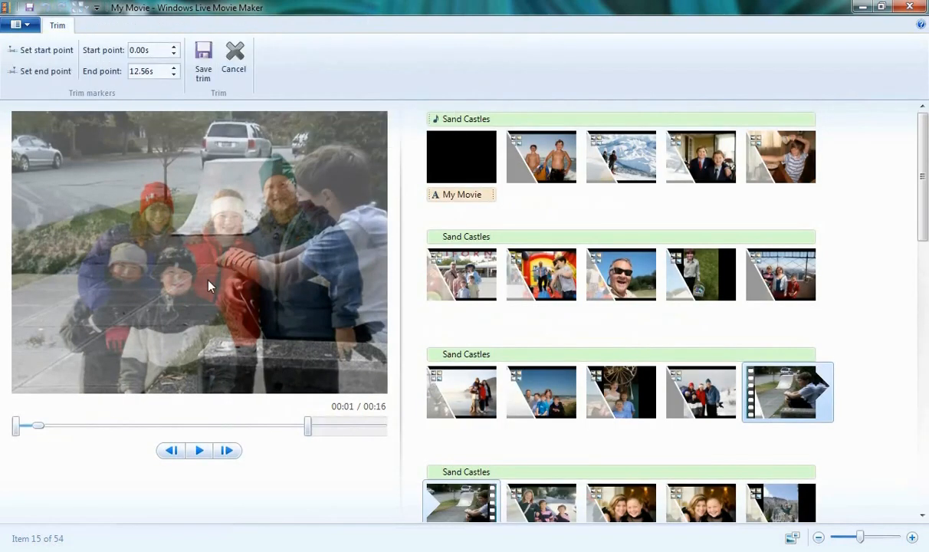
{"action": "left_click_drag", "start_coordinate": [17, 433], "coordinate": [198, 433]}
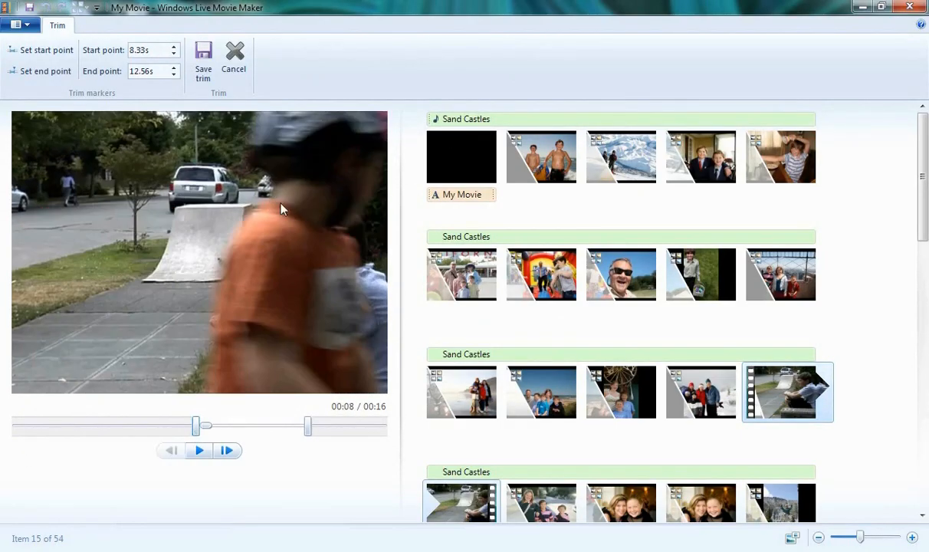
{"action": "left_click", "coordinate": [201, 68]}
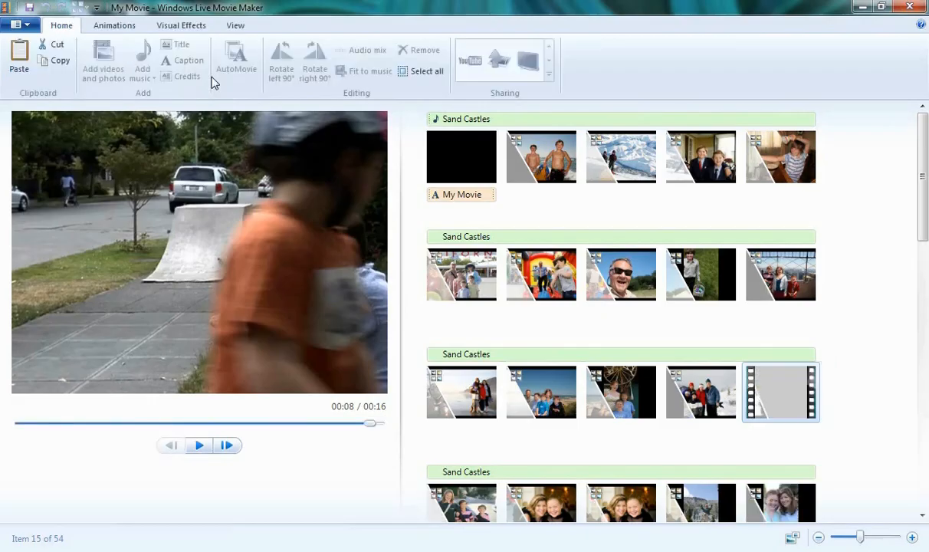
- Play the trimmed clip and set its video fade-in to Medium
{"action": "key", "text": "space"}
{"action": "key", "text": "space"}
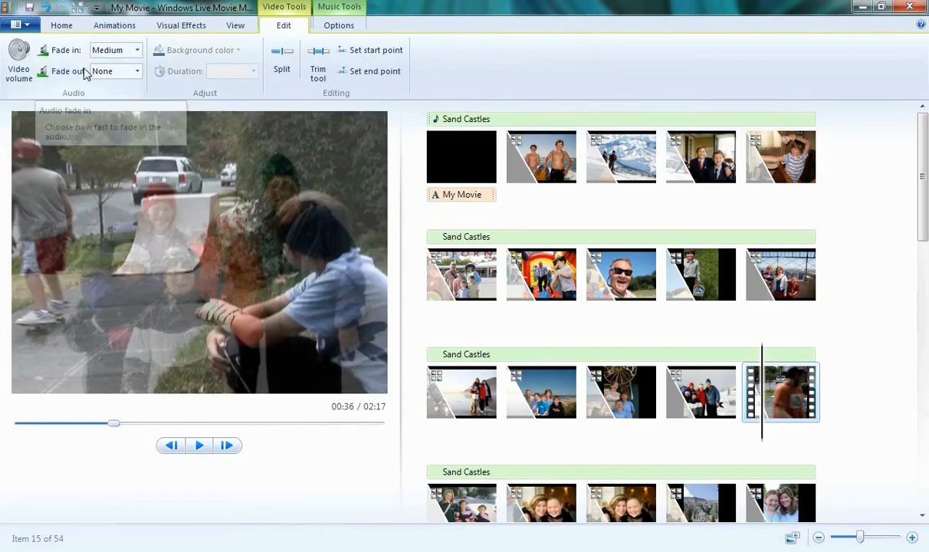
{"action": "left_click", "coordinate": [137, 50]}
{"action": "left_click", "coordinate": [119, 91]}
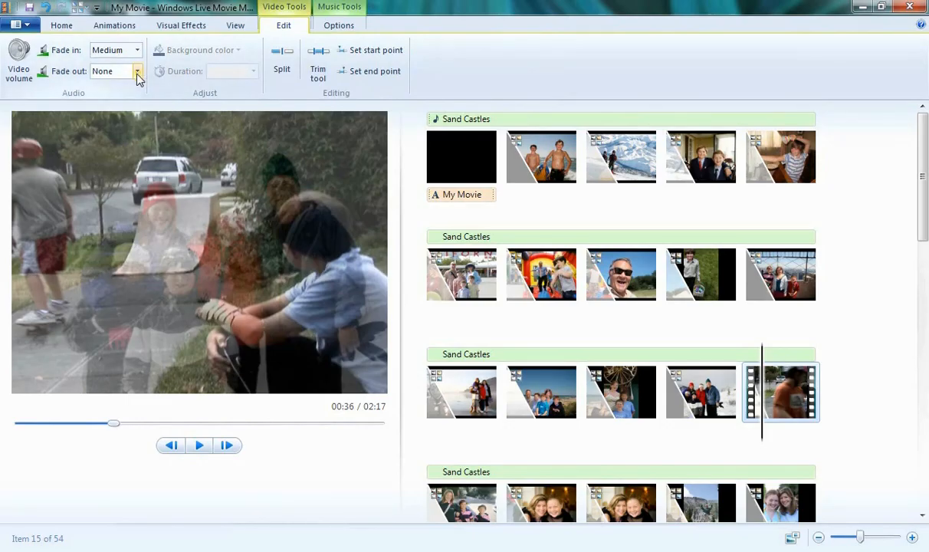
- Set the Sand Castles music's fade-in and fade-out to None
{"action": "left_click", "coordinate": [331, 9]}
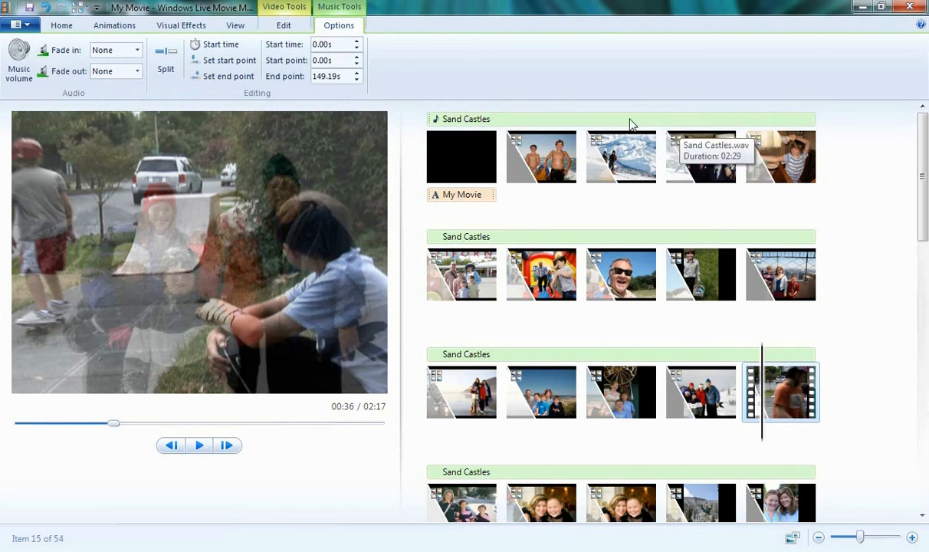
{"action": "left_click", "coordinate": [134, 51]}
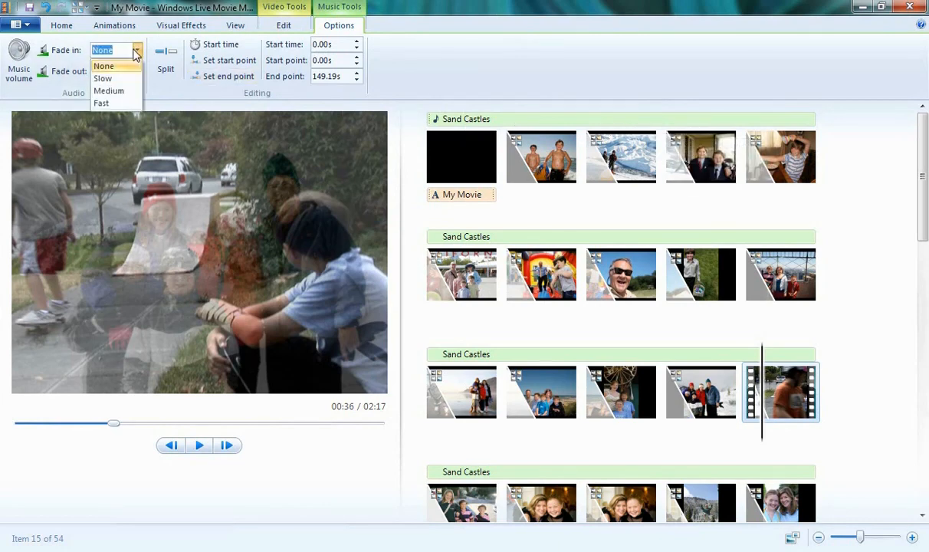
{"action": "left_click", "coordinate": [135, 65]}
{"action": "left_click", "coordinate": [136, 71]}
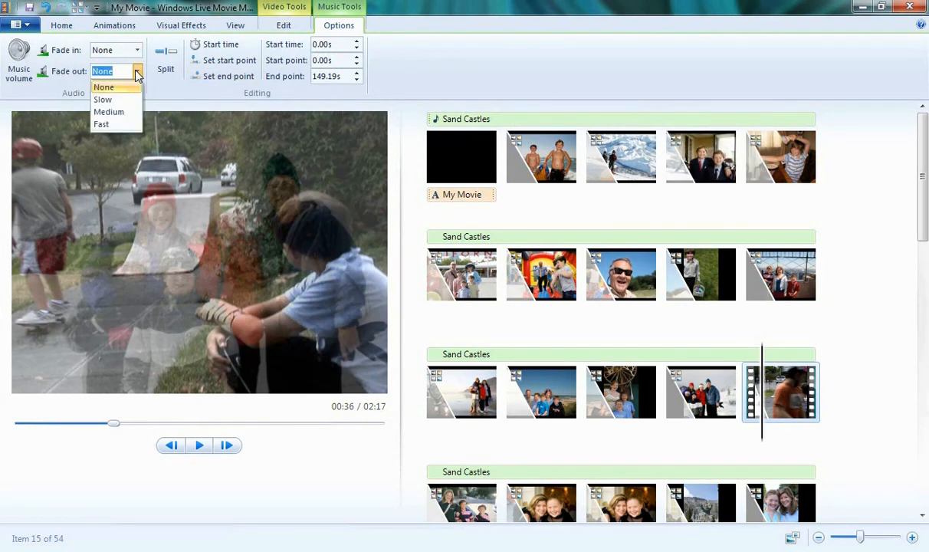
{"action": "left_click", "coordinate": [160, 91]}
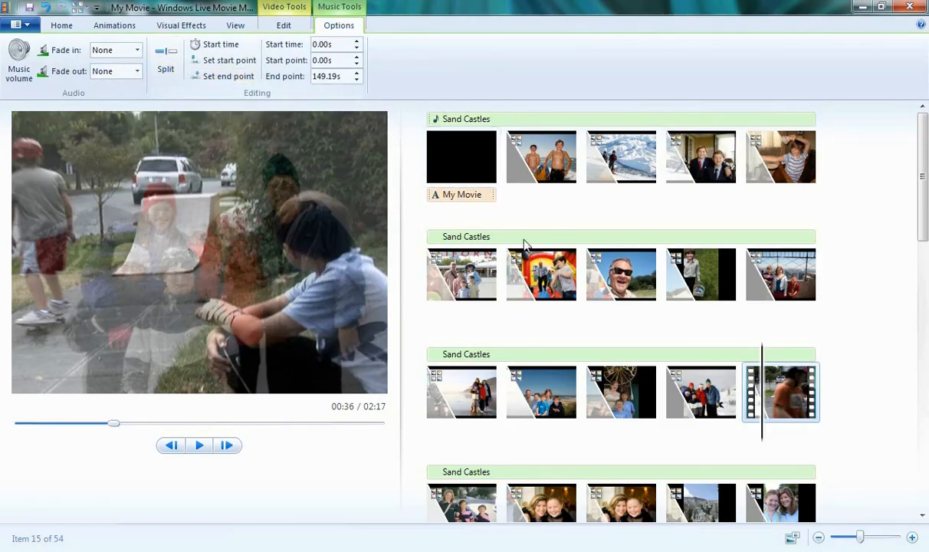
- Split the Sand Castles music at the sunglasses photo and move the second part to start at the Goofy Michael photo
{"action": "left_click", "coordinate": [557, 257]}
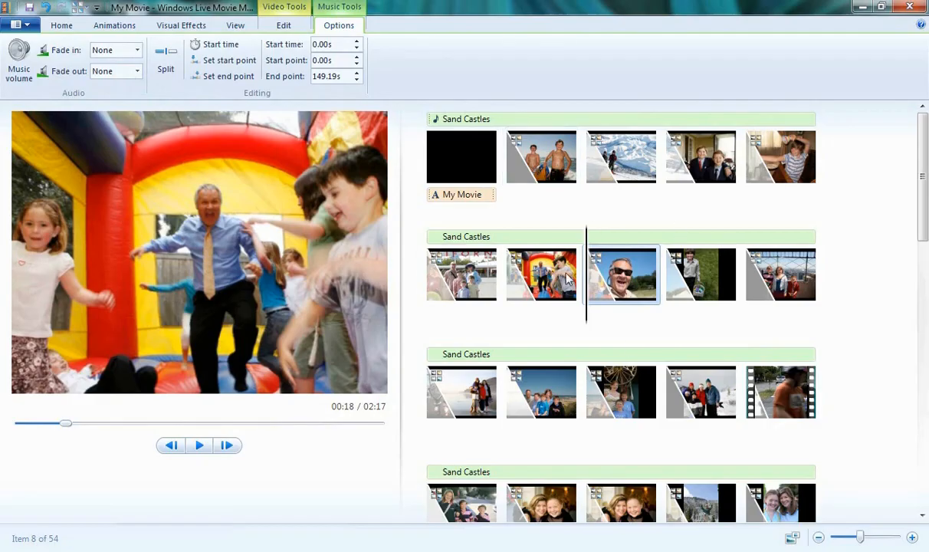
{"action": "left_click", "coordinate": [163, 73]}
{"action": "left_click", "coordinate": [600, 238]}
{"action": "left_click_drag", "start_coordinate": [601, 238], "coordinate": [666, 453]}
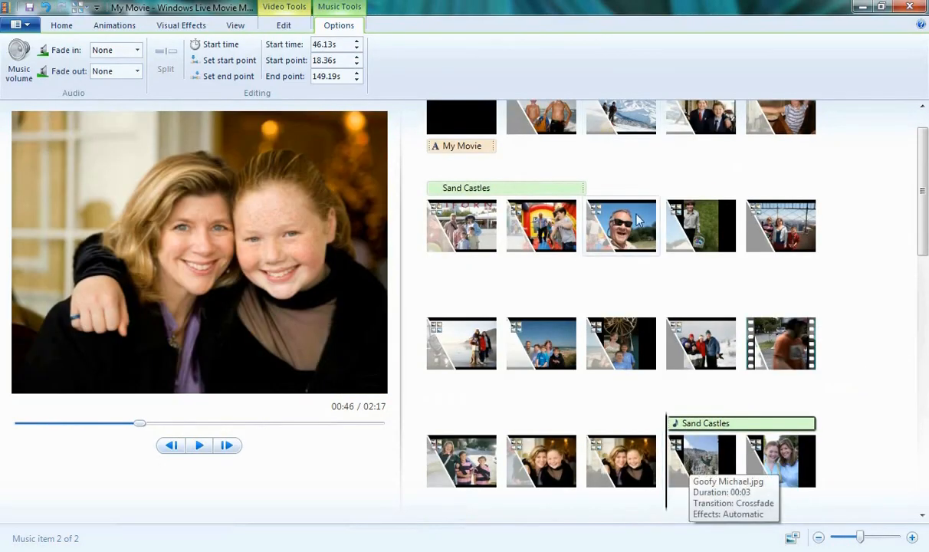
- Add the At Your Fingertips song at the current point, the sunglasses photo in the second row
{"action": "left_click", "coordinate": [621, 222]}
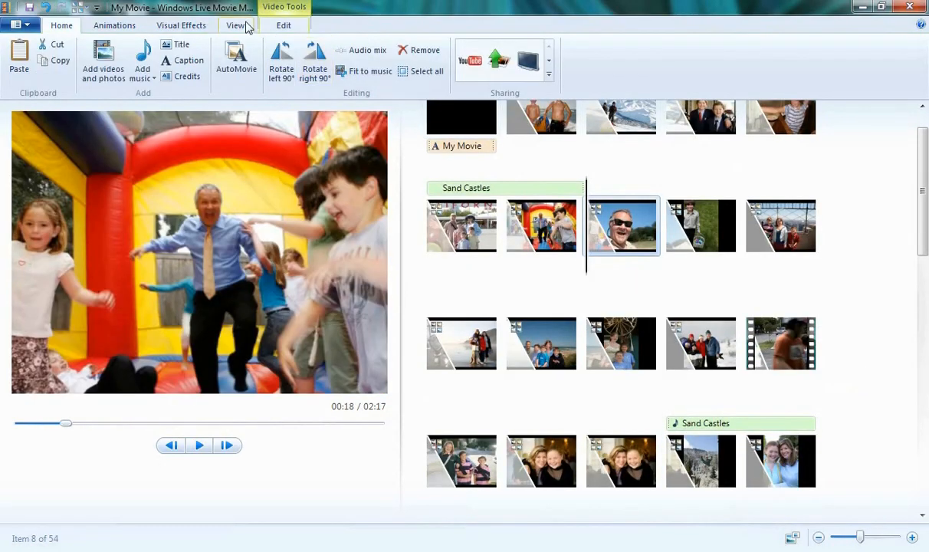
{"action": "left_click", "coordinate": [141, 80]}
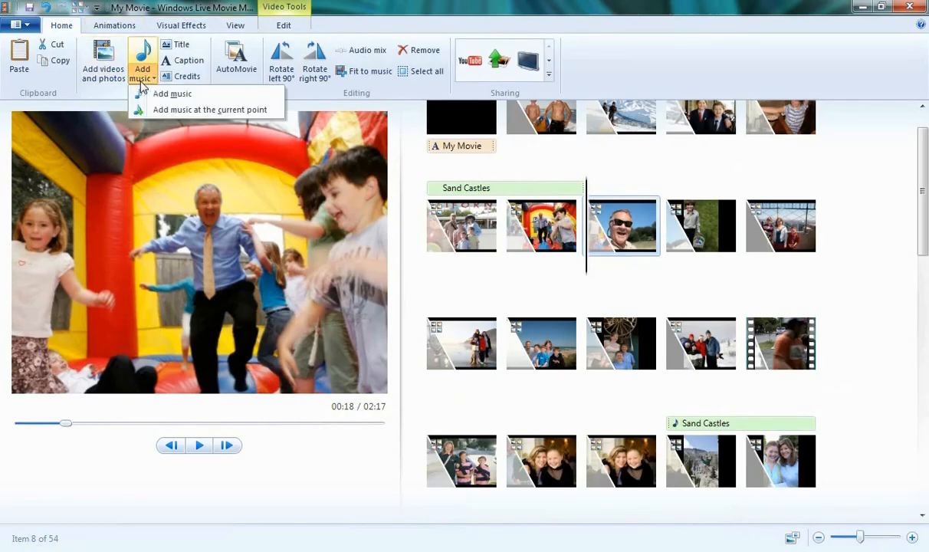
{"action": "left_click", "coordinate": [154, 106]}
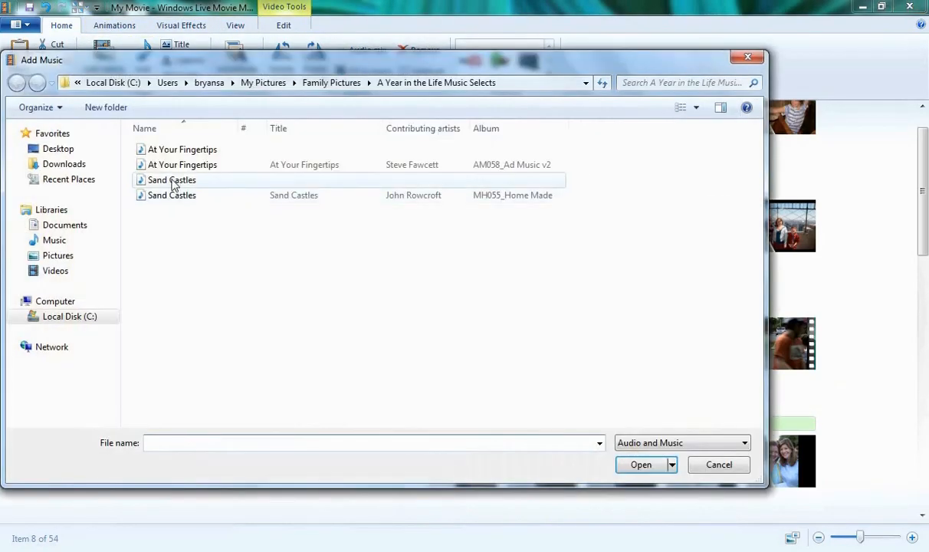
{"action": "double_click", "coordinate": [178, 163]}
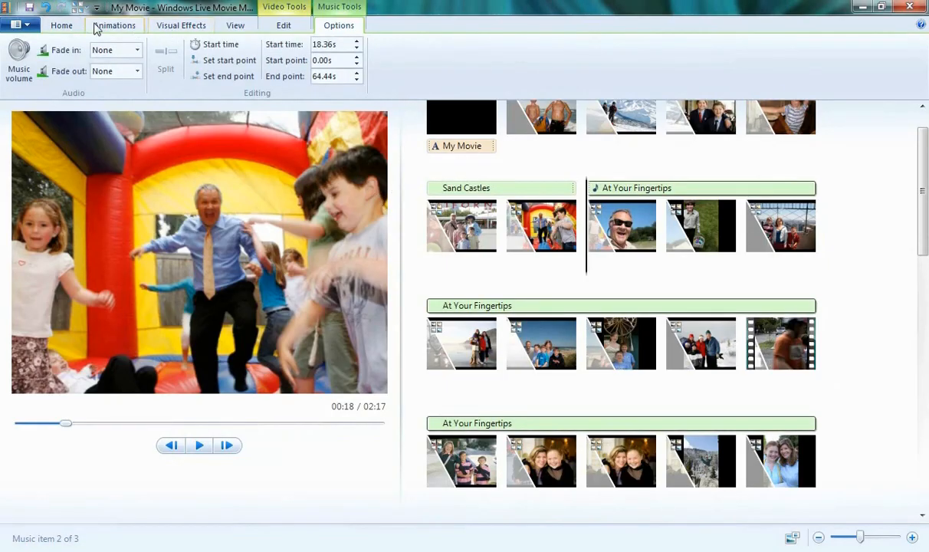
- Review the available save-movie output formats, from high-definition 1080p to e-mail, without saving
{"action": "left_click", "coordinate": [68, 25]}
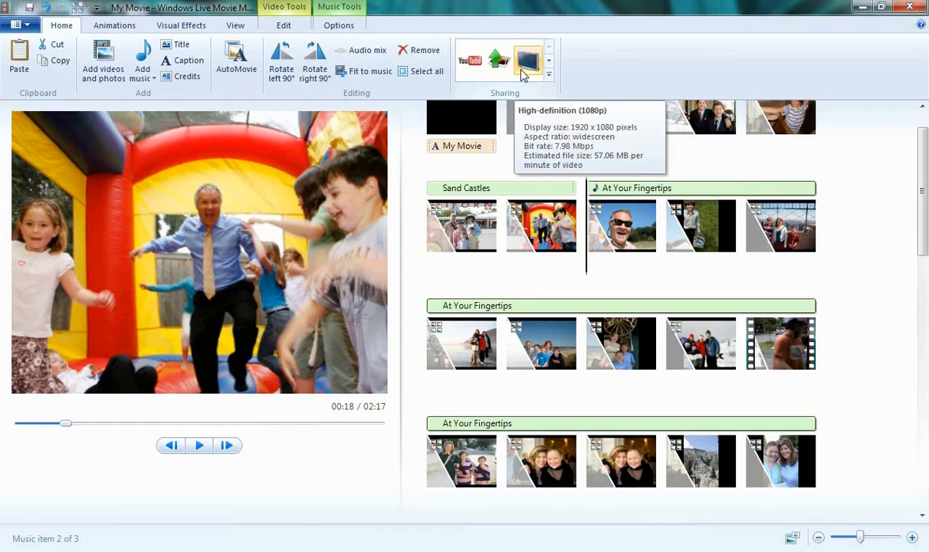
{"action": "left_click", "coordinate": [20, 24]}
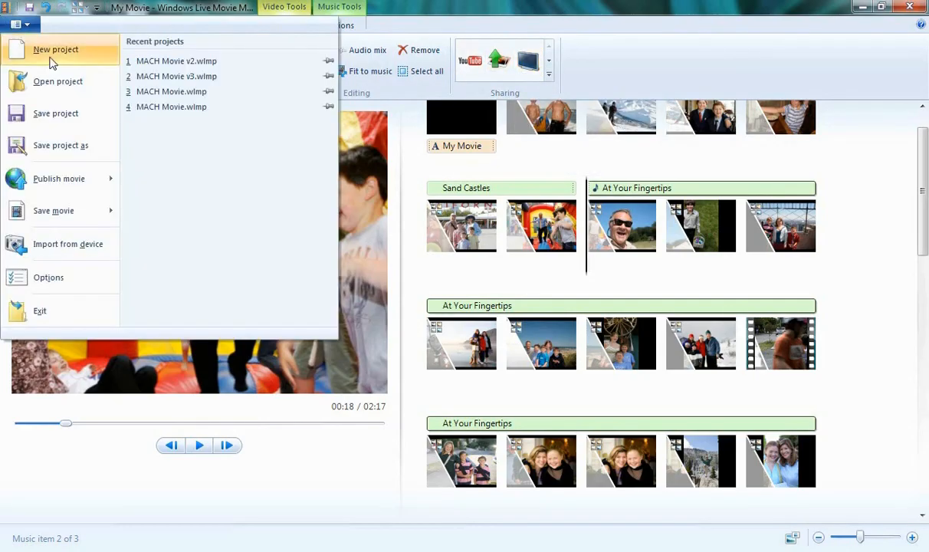
{"action": "mouse_move", "coordinate": [73, 219]}
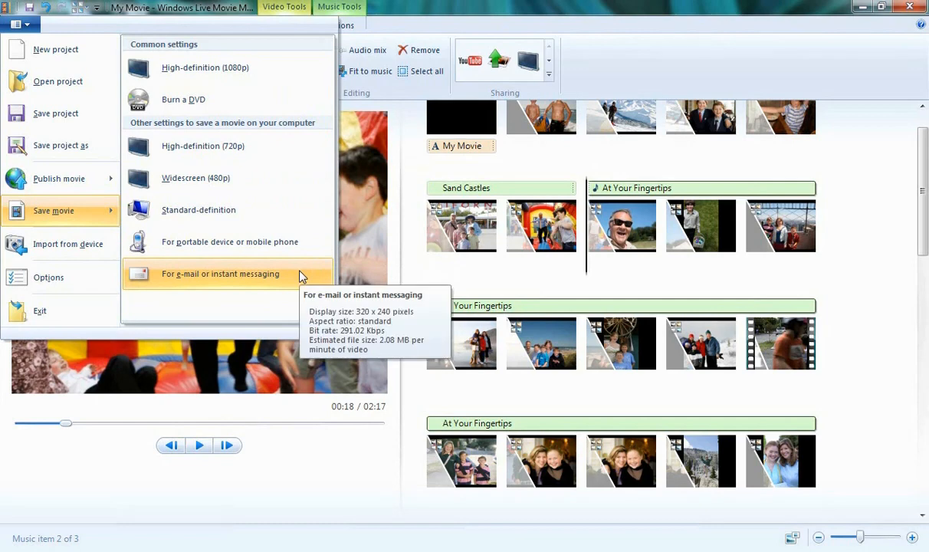
{"action": "left_click", "coordinate": [413, 275]}
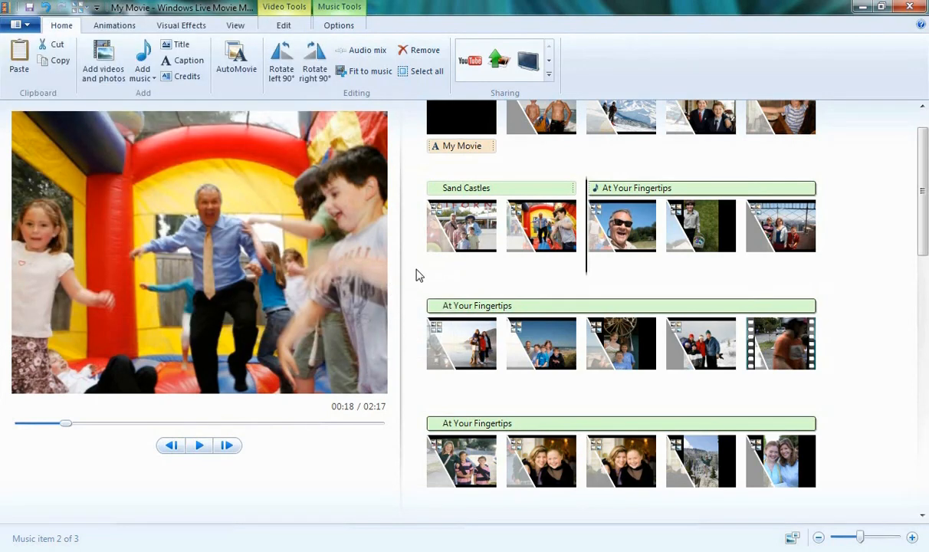